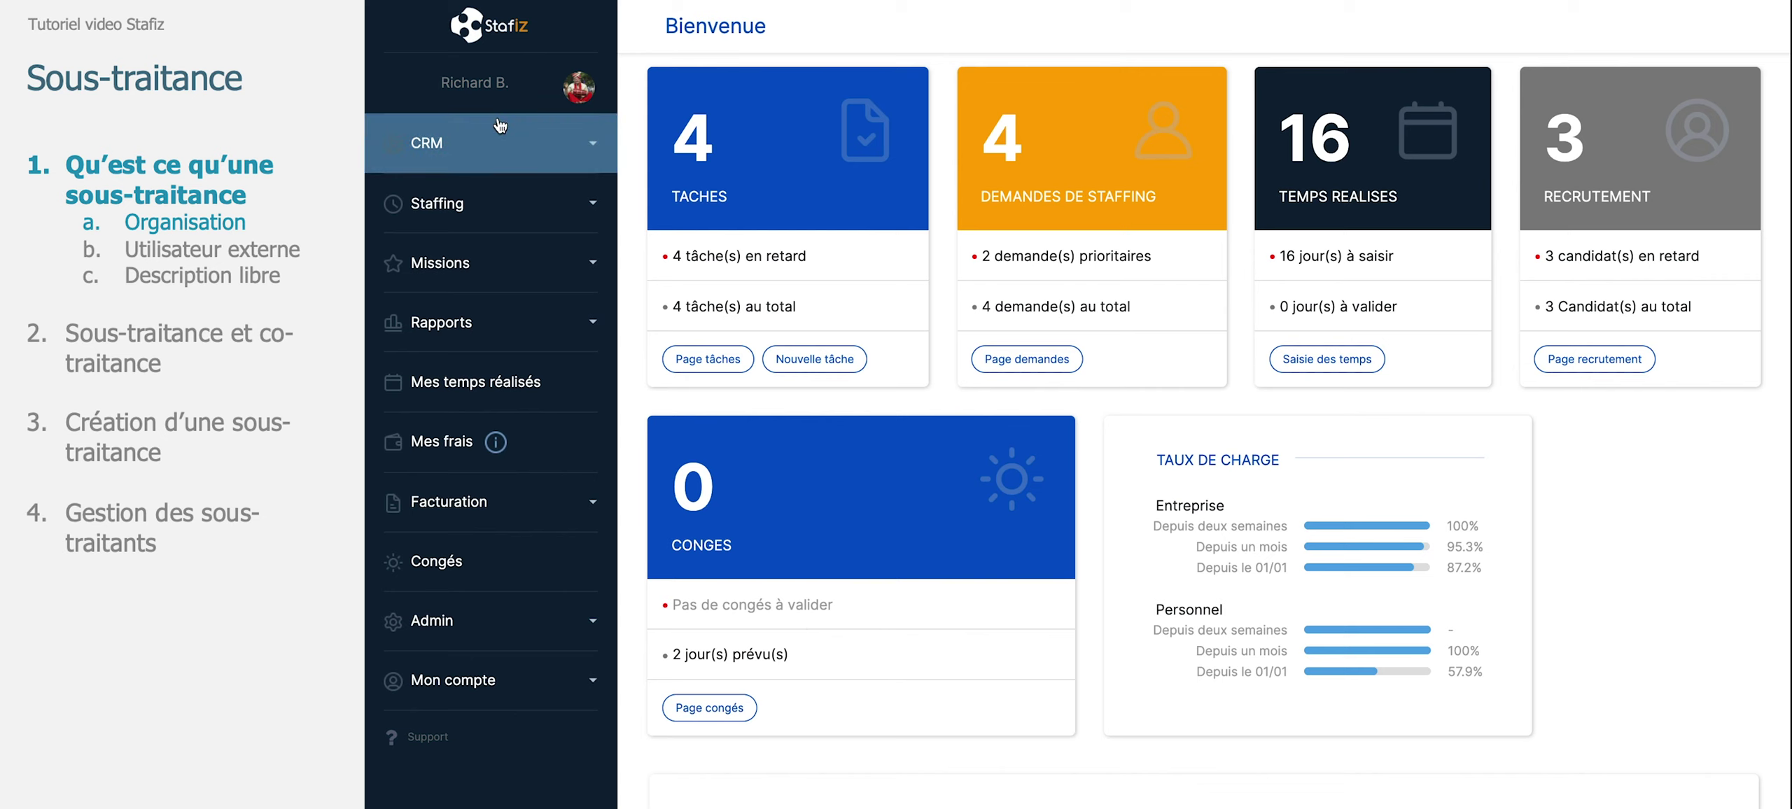
- Open the list of client organisations in the CRM
left_click(498, 141)
left_click(479, 325)
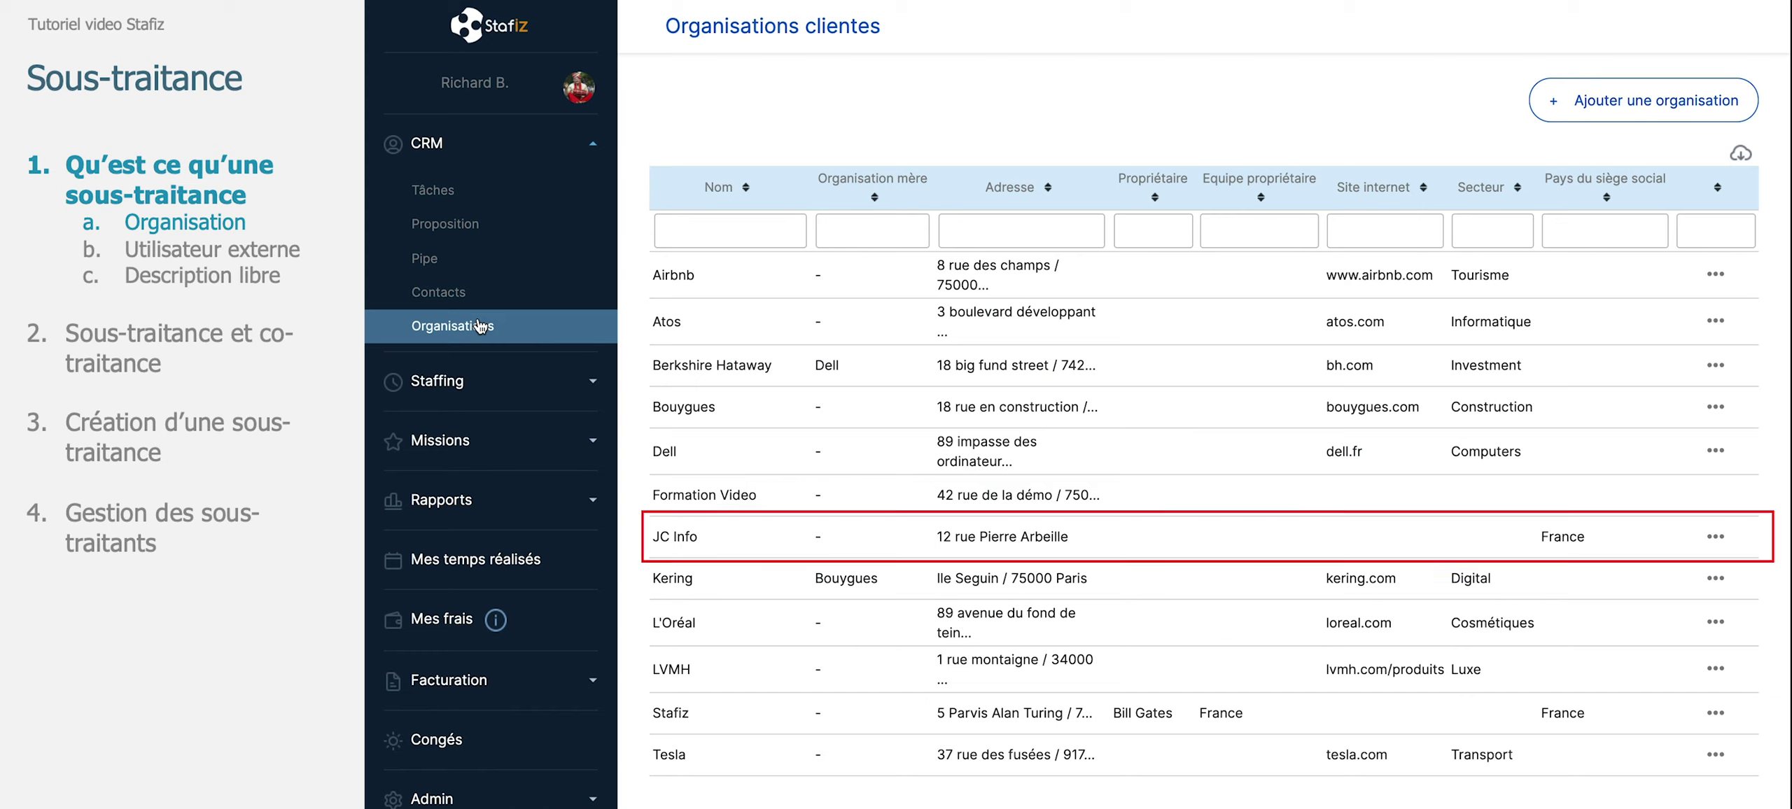
- In the subcontracting expenses of the Airbnb - Parcours client mission, raise JC Info's completed units to 3
left_click(448, 440)
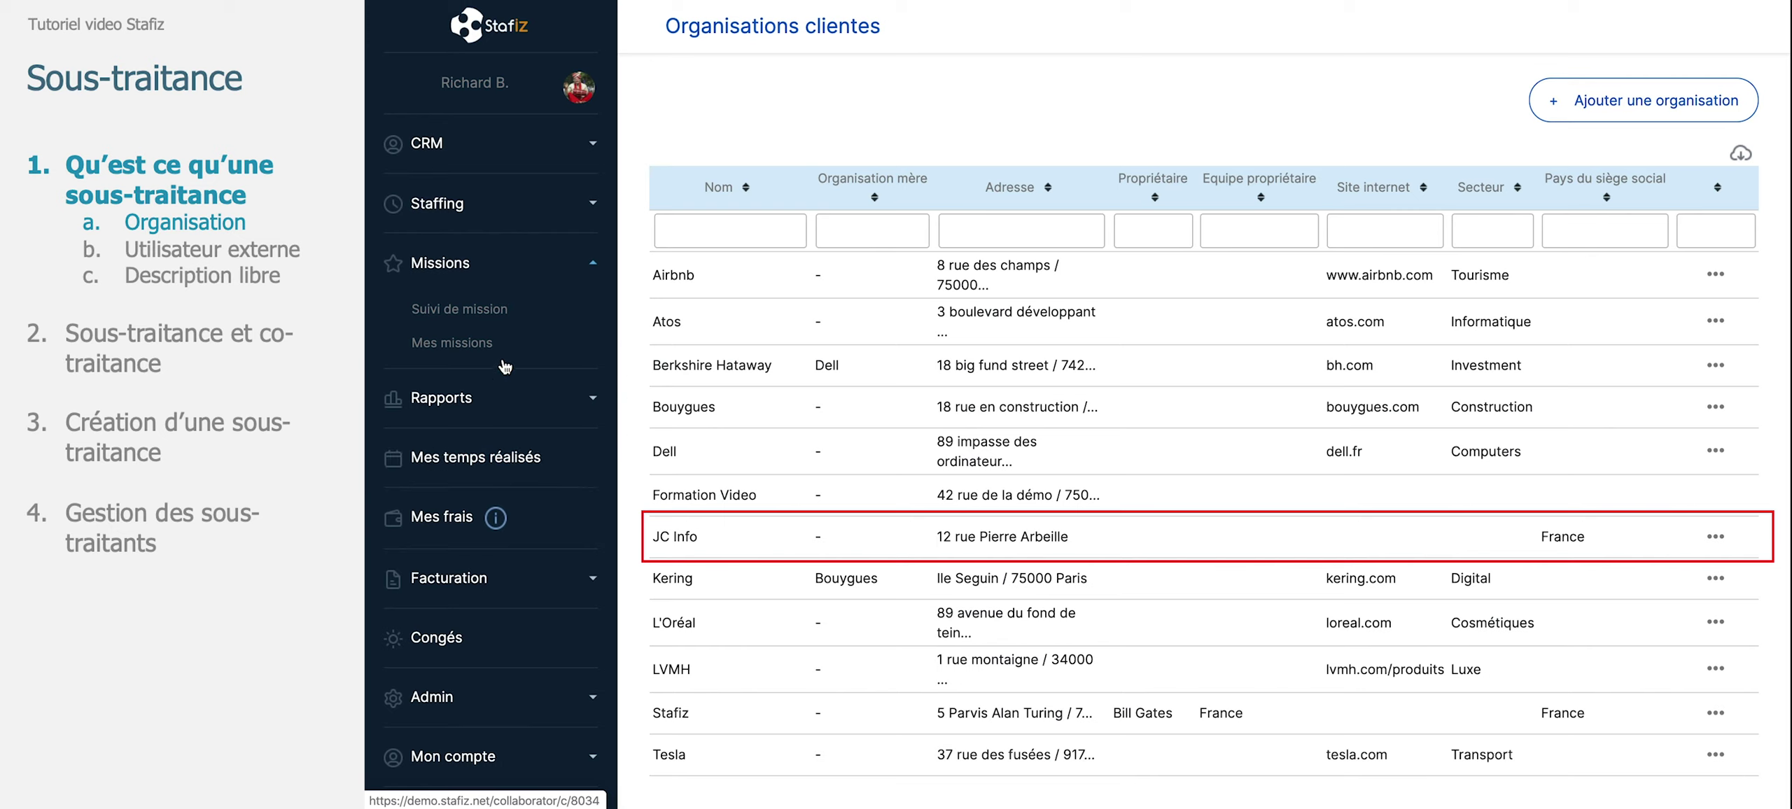
left_click(503, 308)
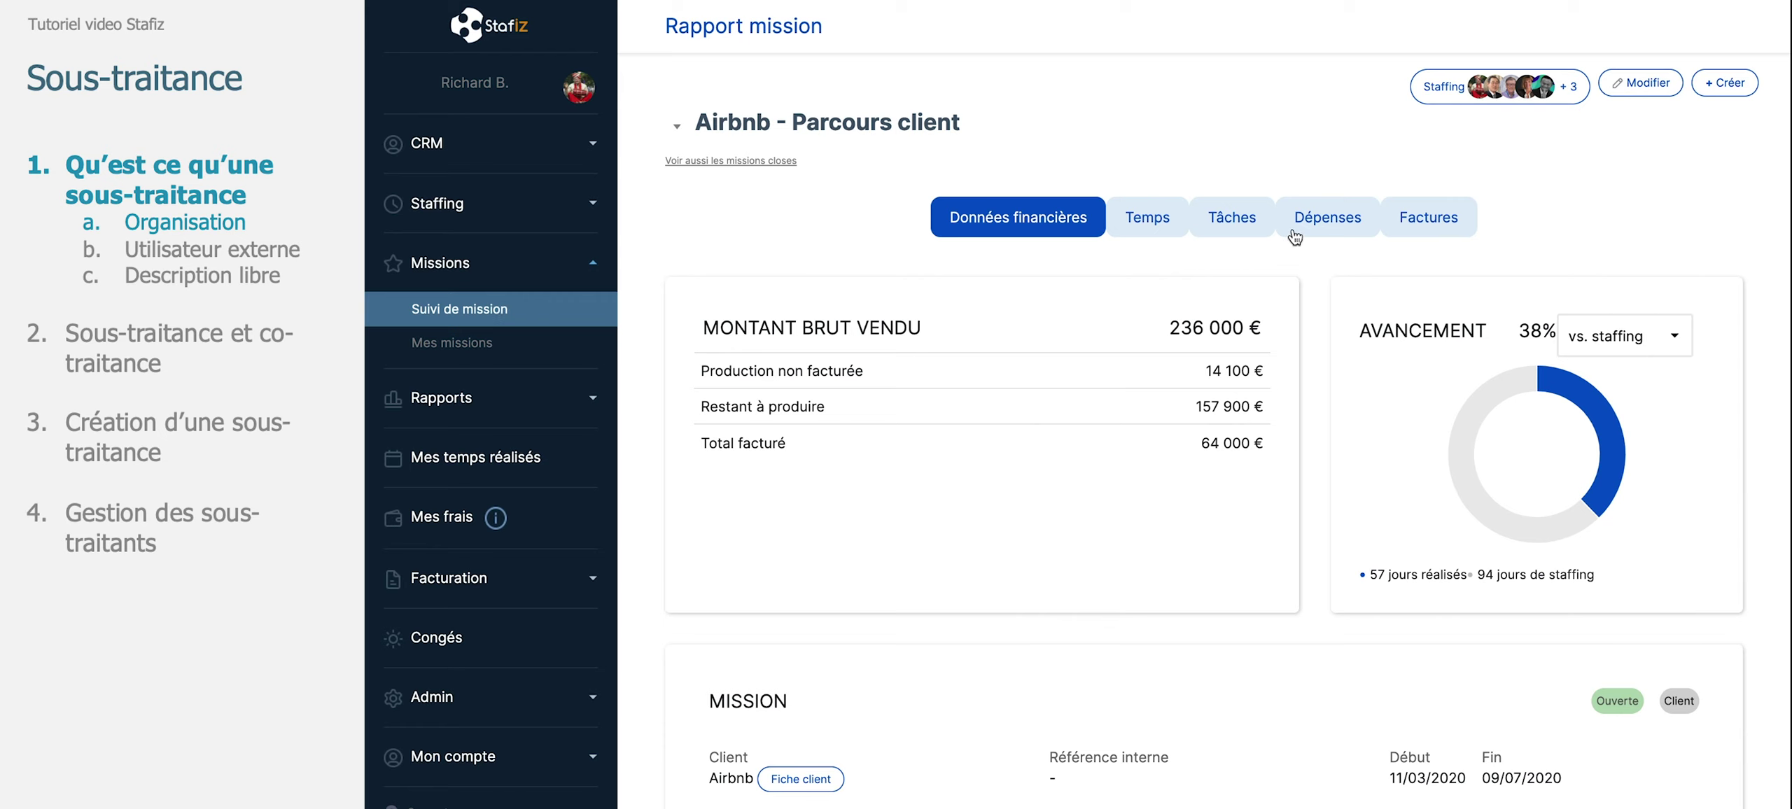
left_click(1294, 234)
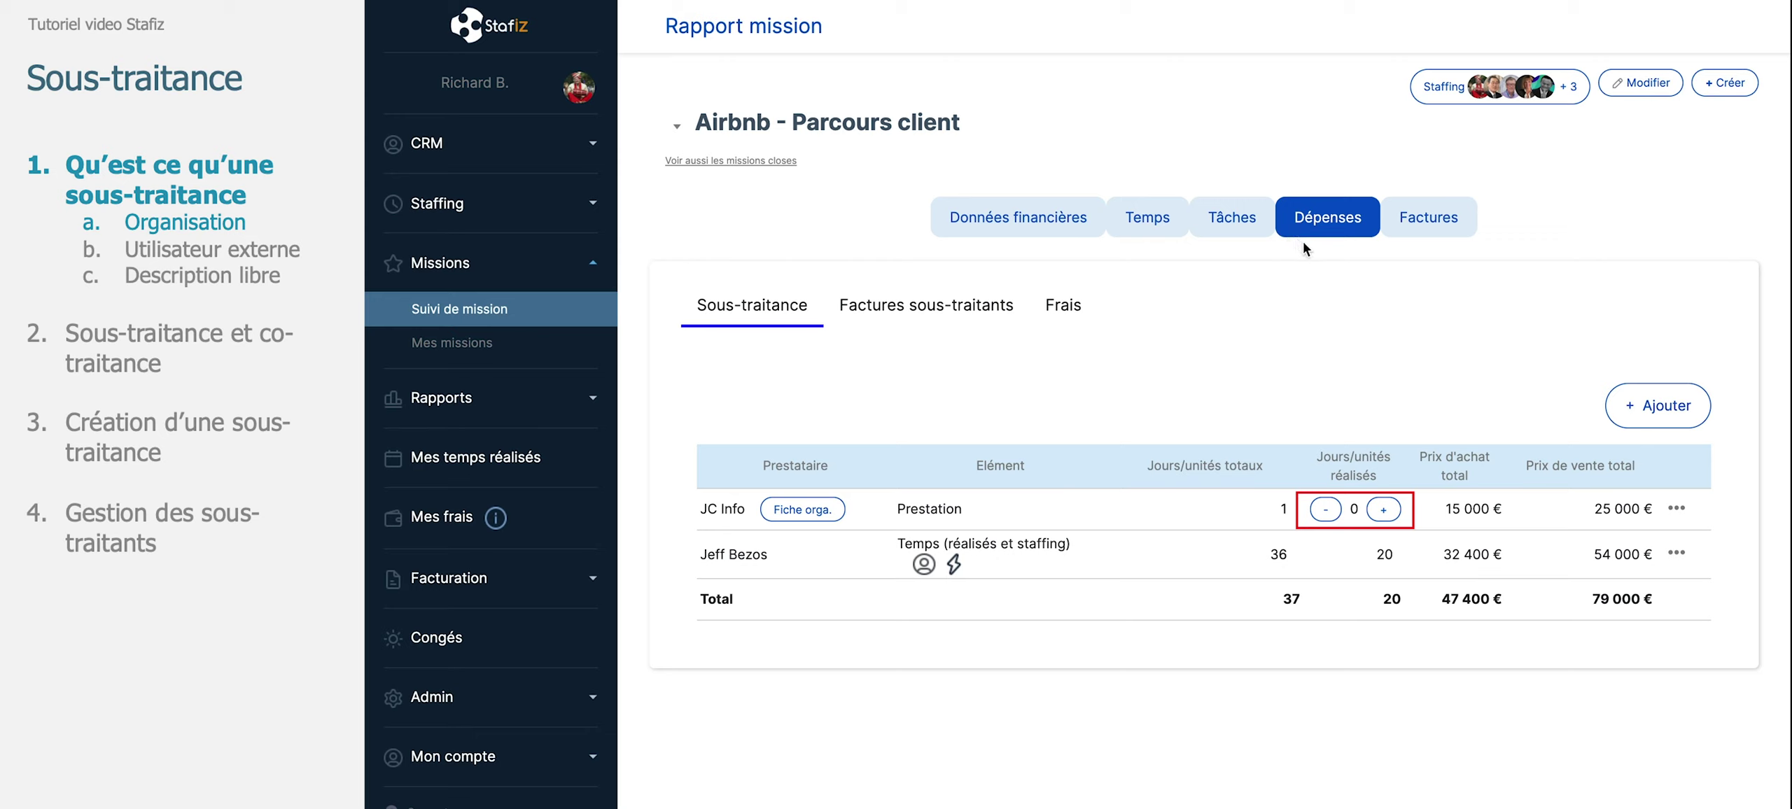
left_click(1384, 510)
left_click(1384, 510)
left_click(1383, 510)
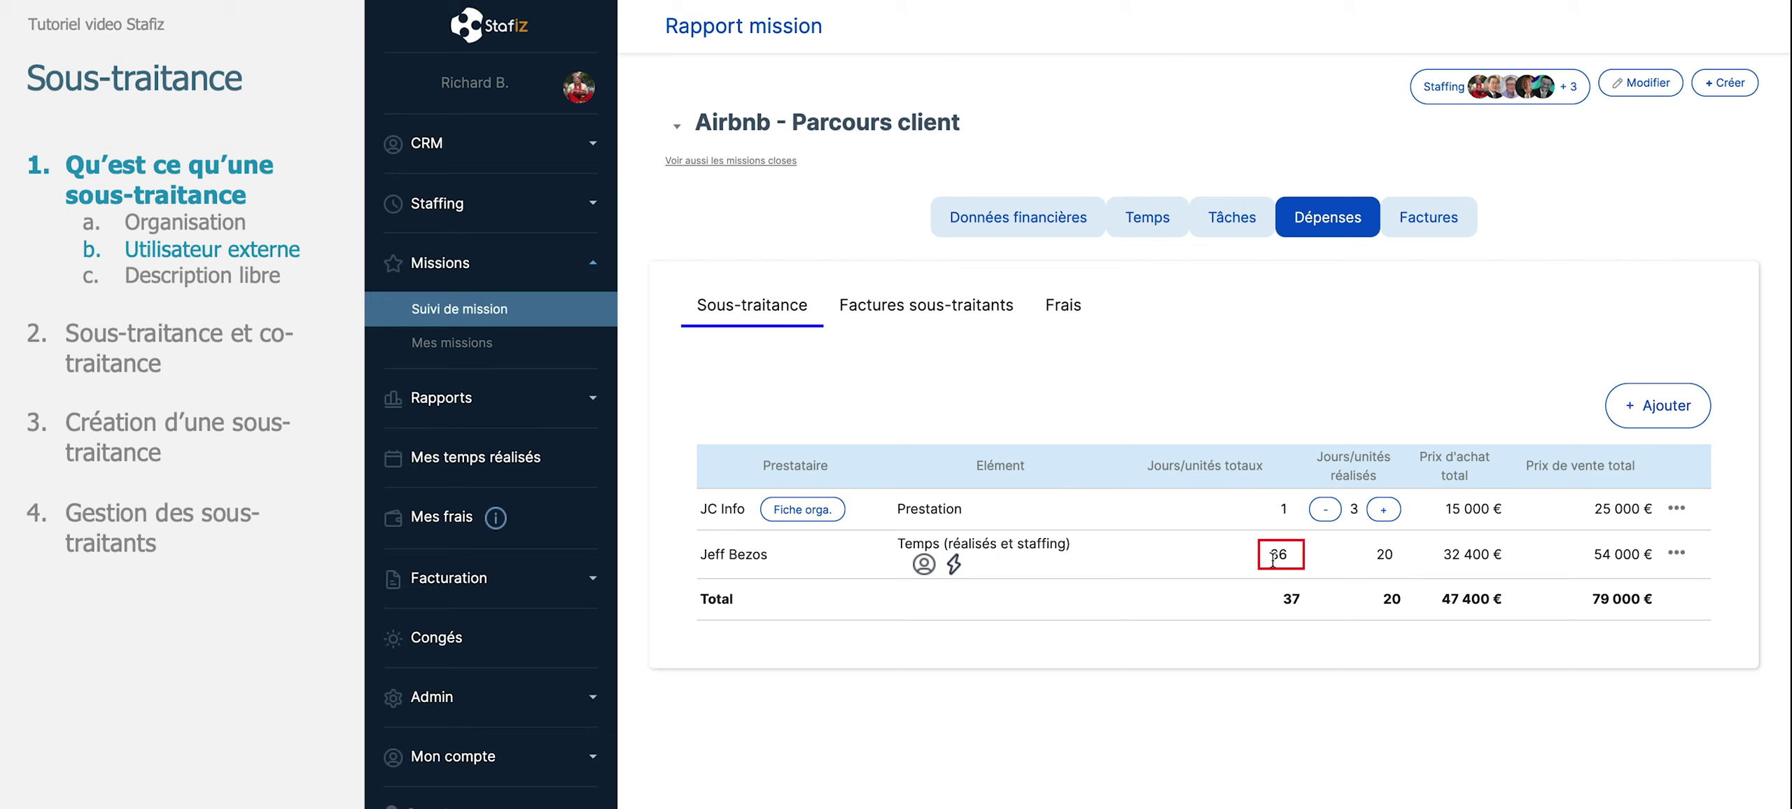
- Review the mission's time summary per collaborator down to the subcontractor rows, and return to its subcontracting expenses
left_click(1149, 232)
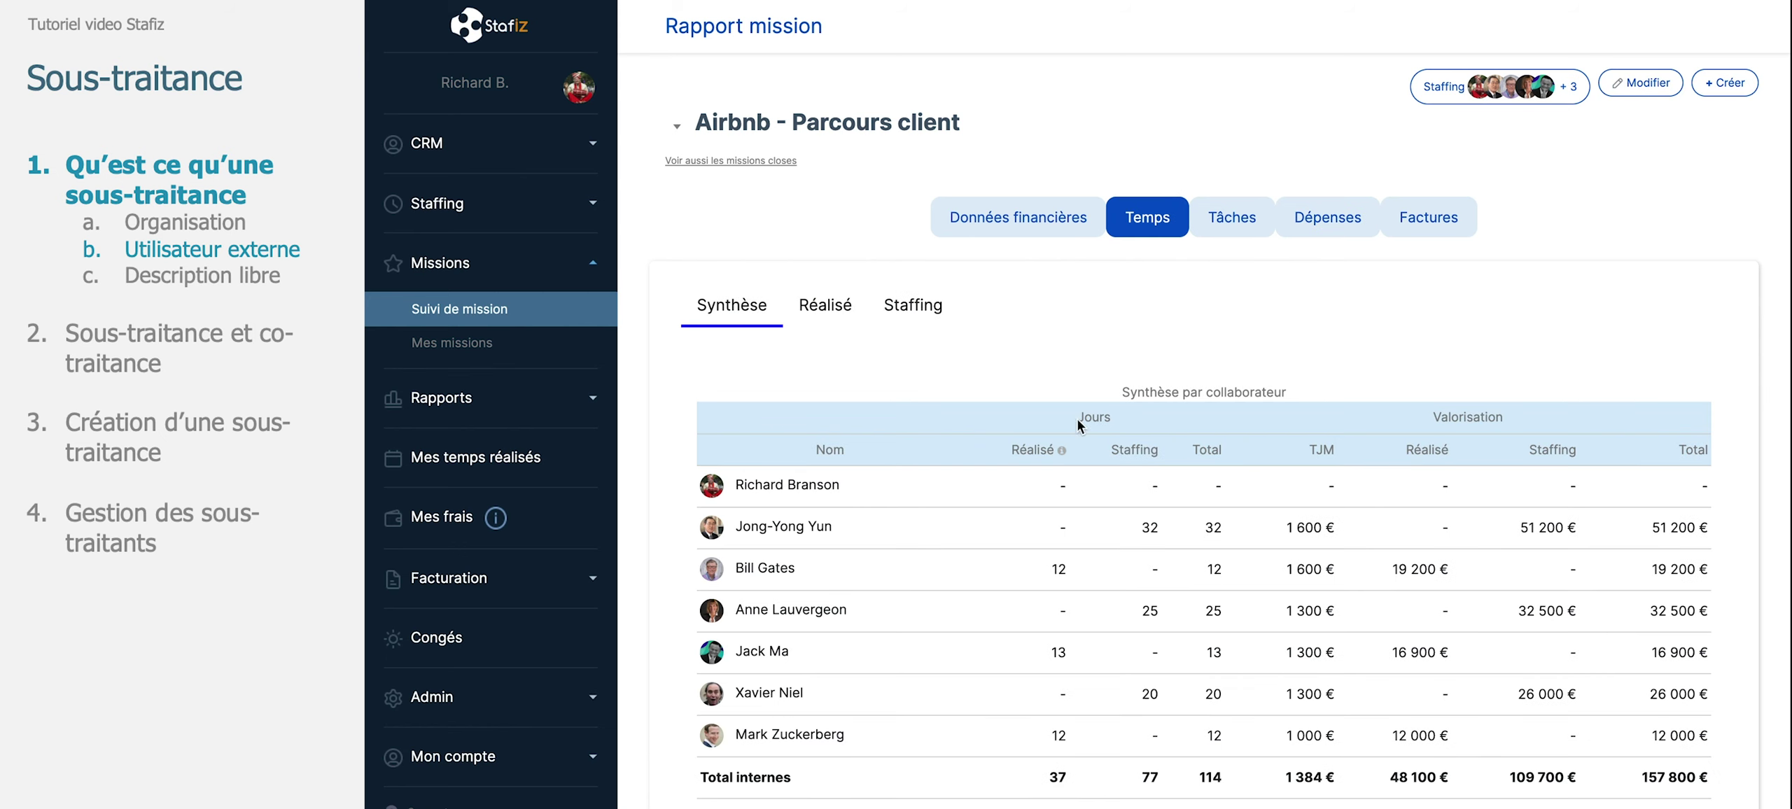
scroll(1003, 649, "down", 5)
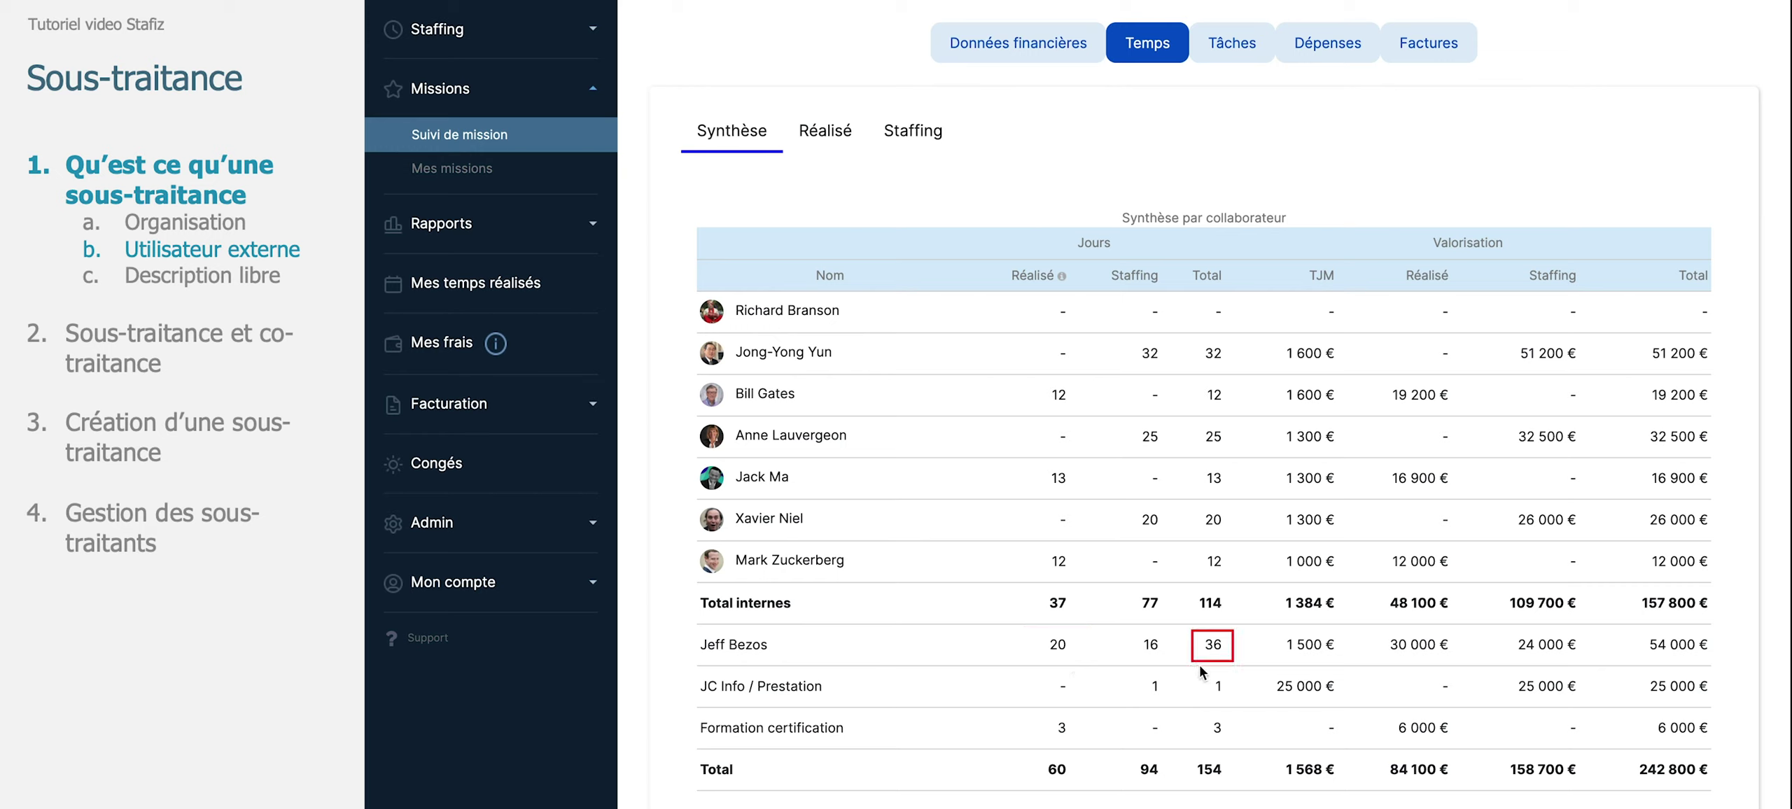
left_click(1344, 50)
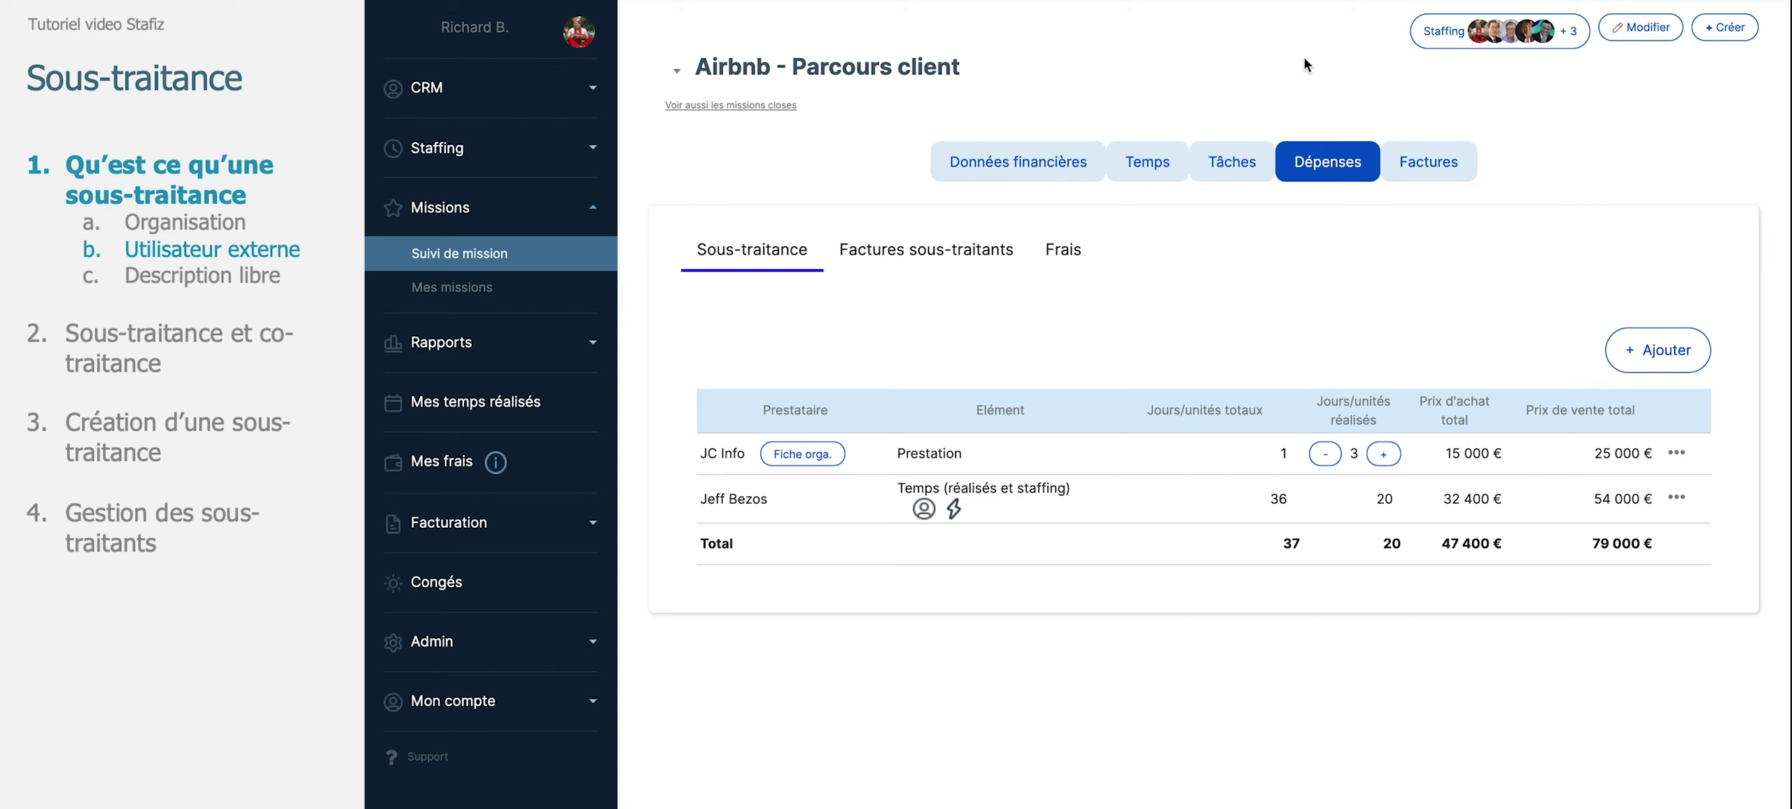
- Open the user list in the administration area and bring up the form for adding a collaborator
left_click(522, 648)
scroll(520, 640, "down", 2)
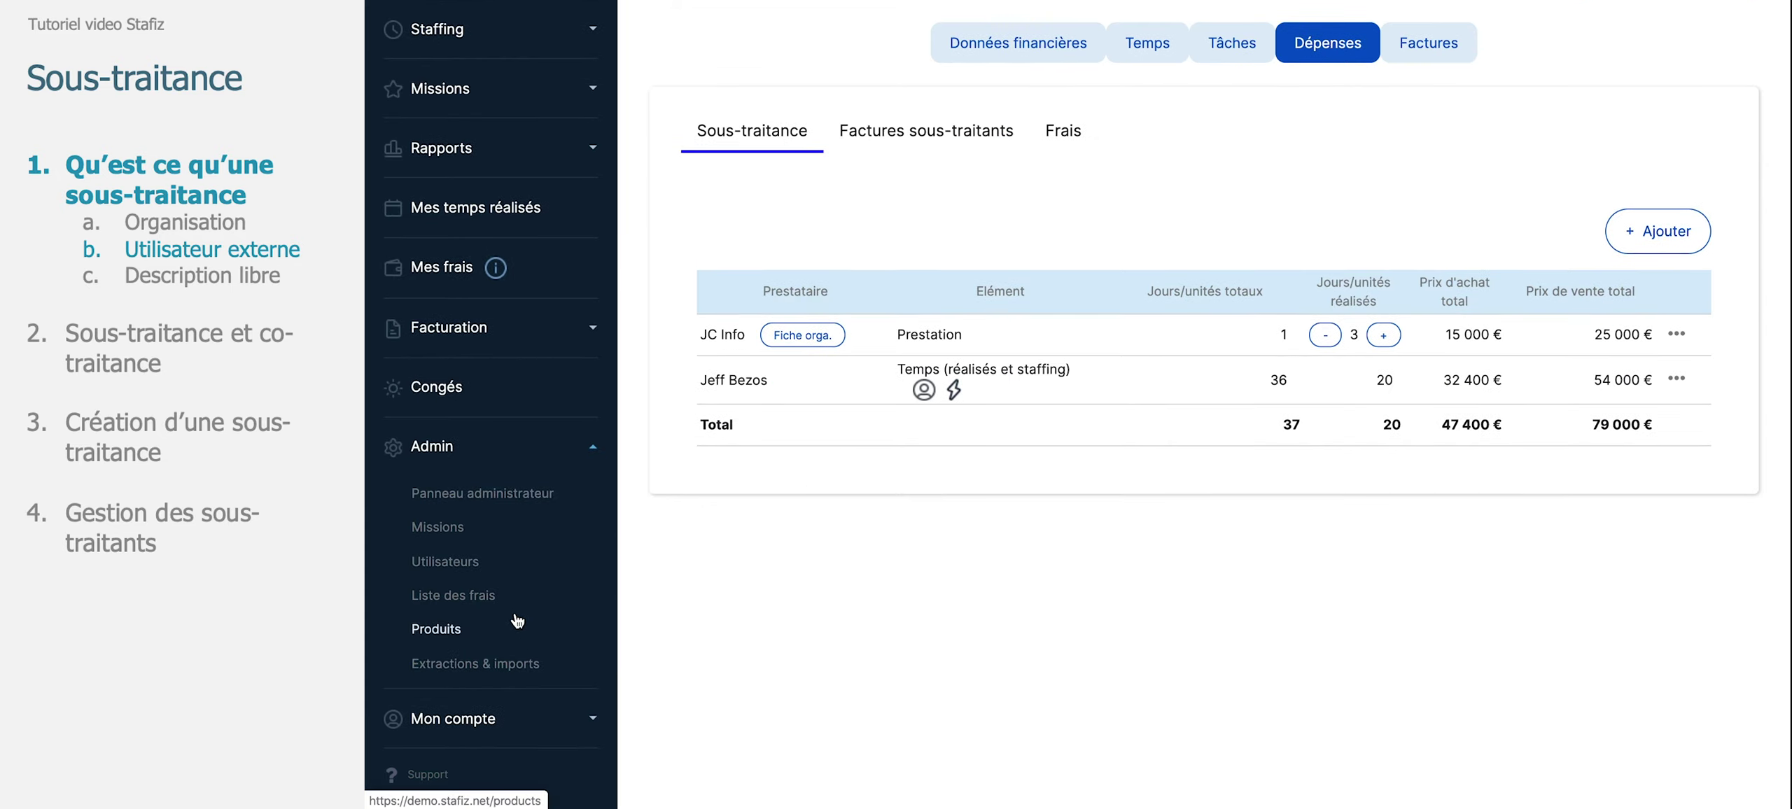
left_click(507, 566)
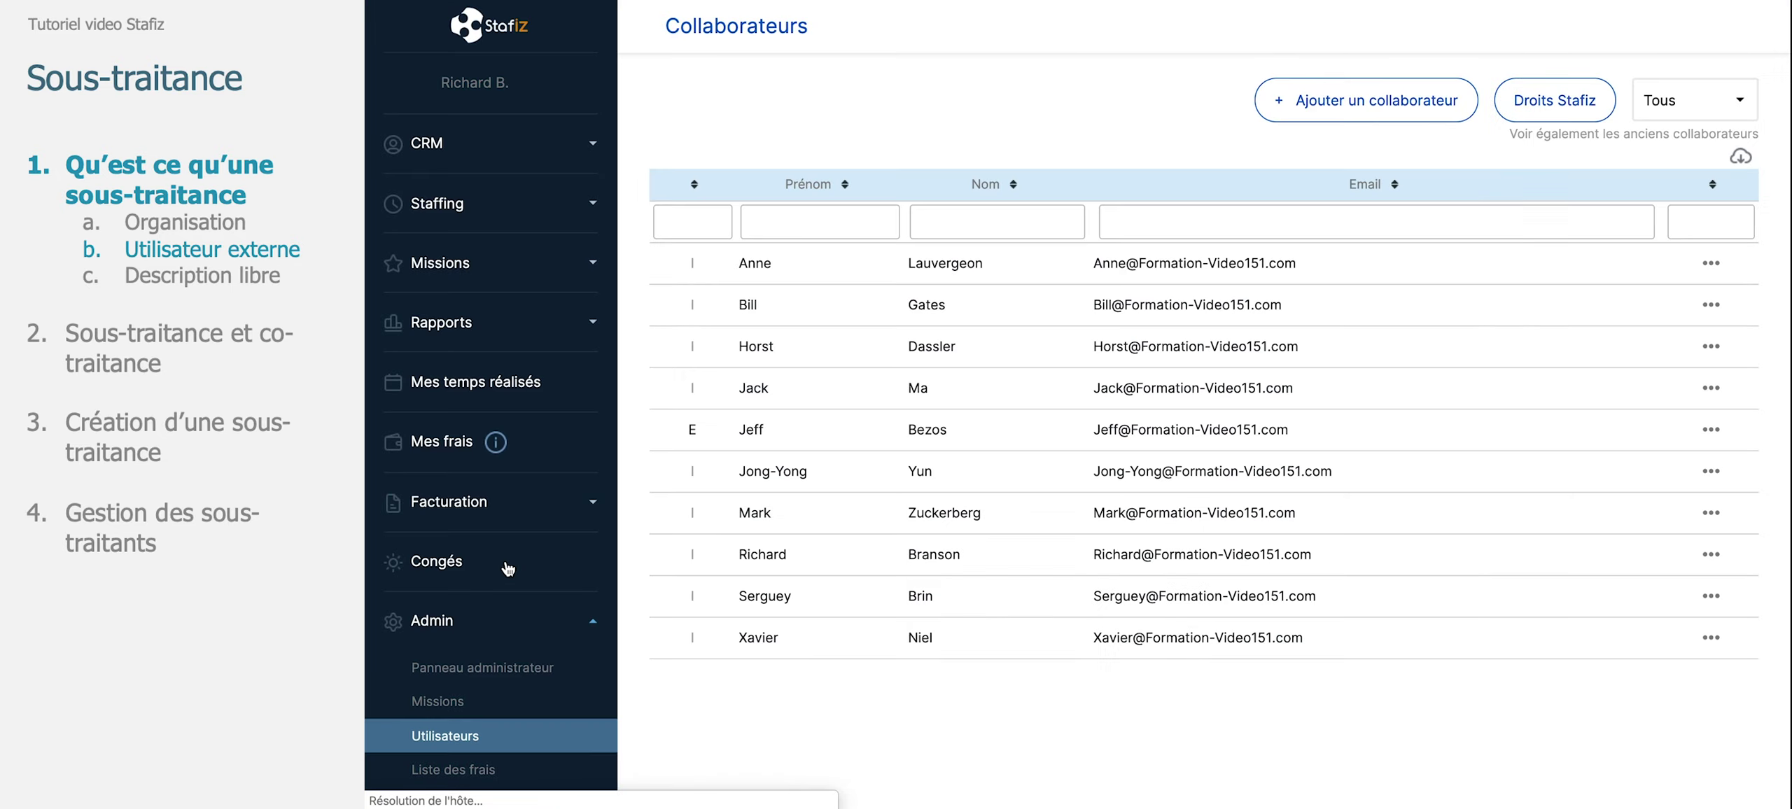
left_click(1272, 99)
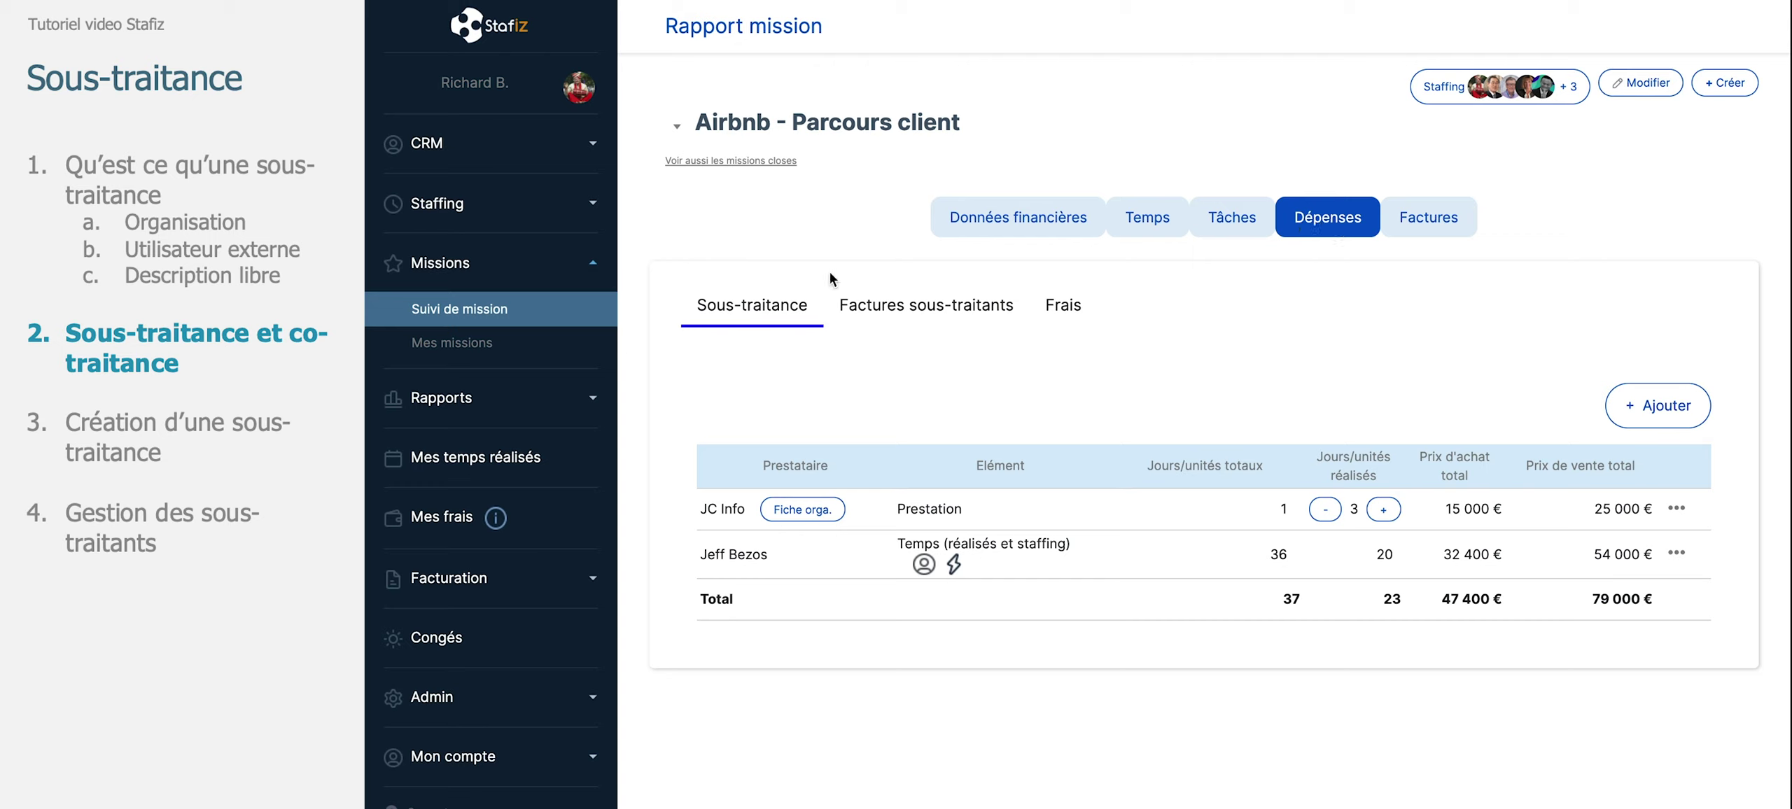
- Open the Commandes report and check its net/gross display choices, keeping Brut selected
left_click(560, 398)
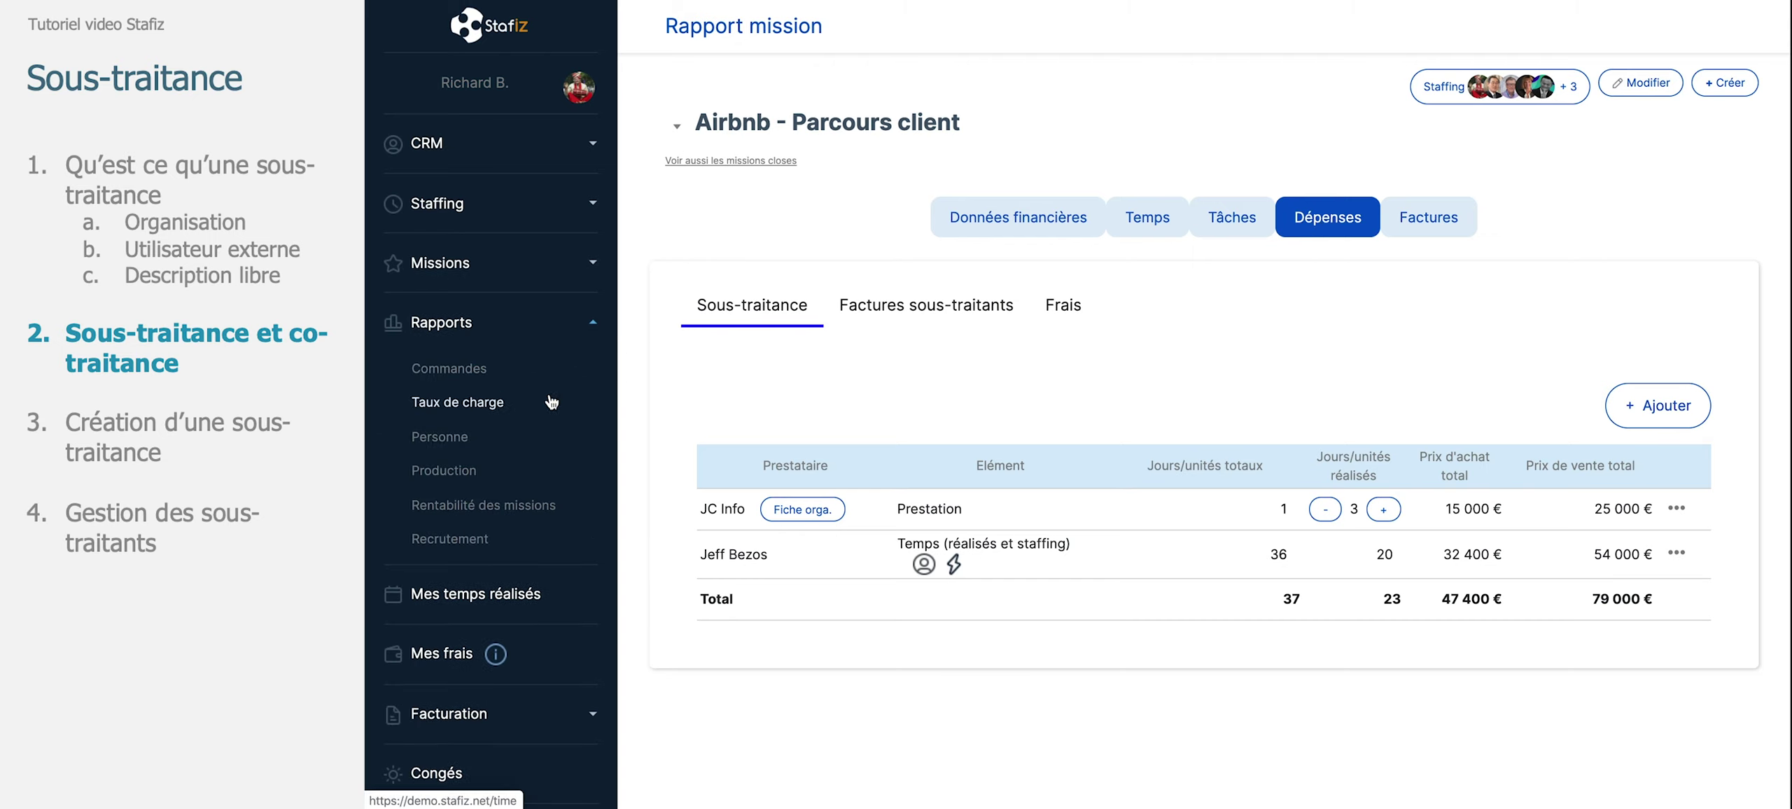
left_click(515, 370)
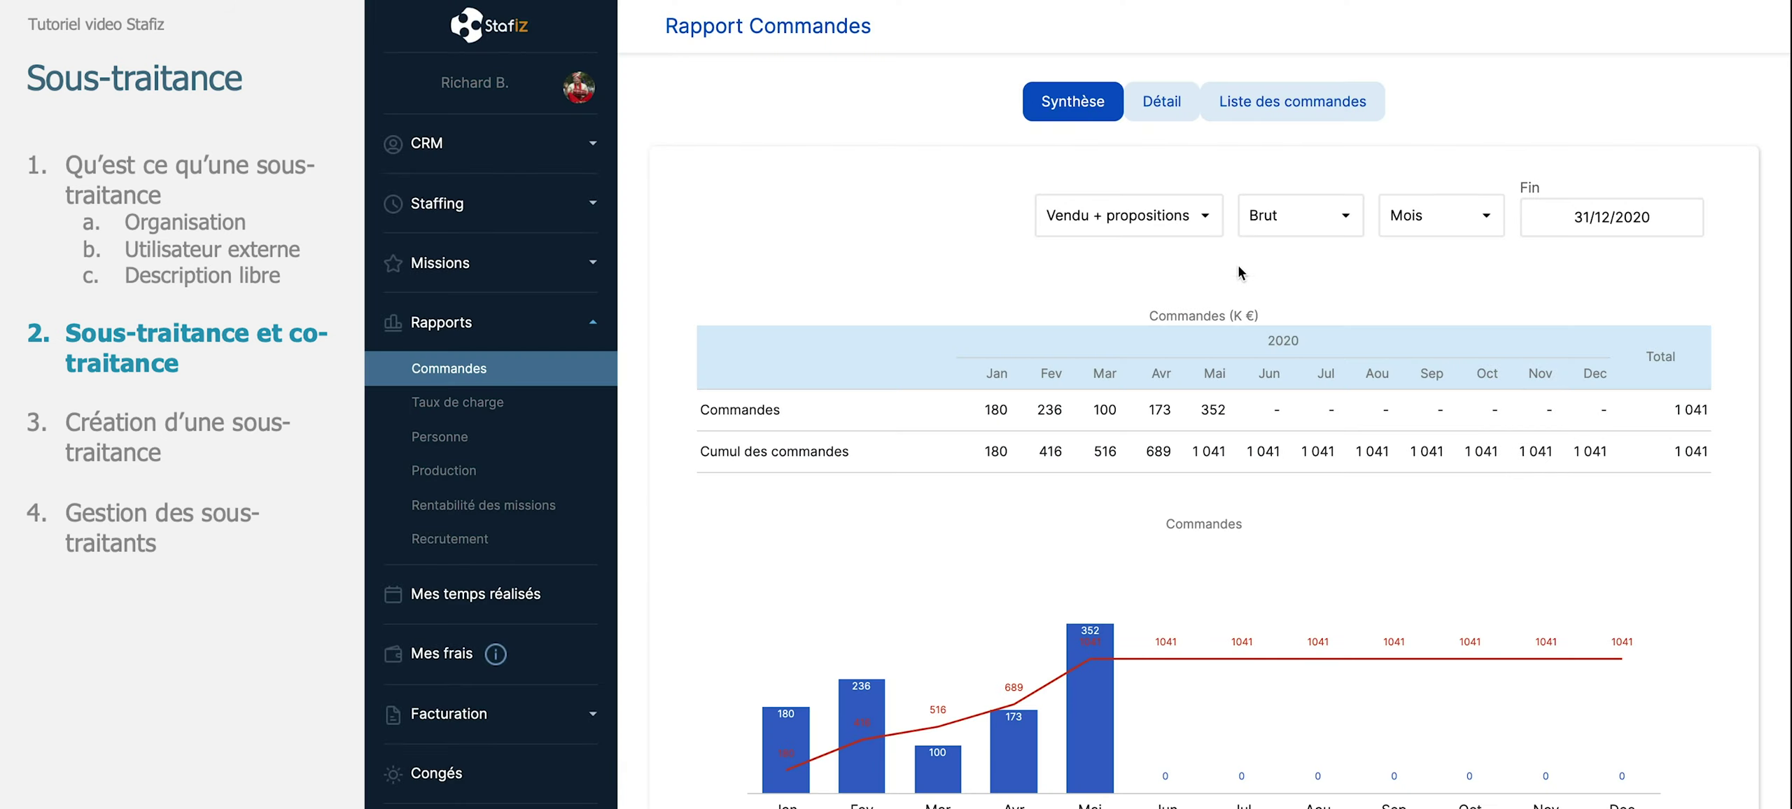
left_click(1280, 223)
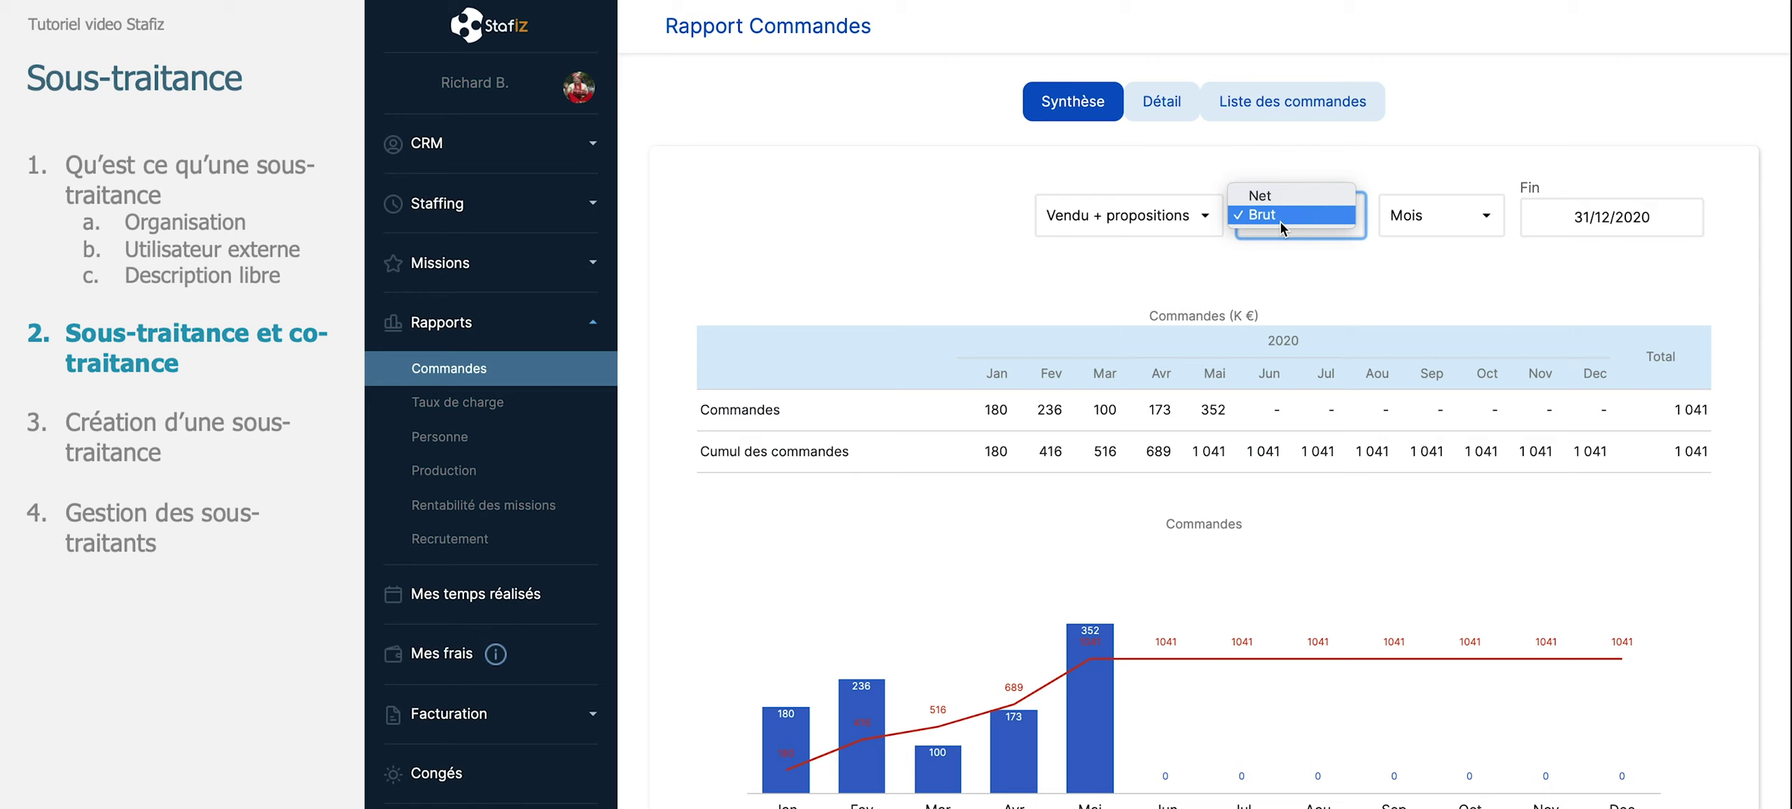
left_click(1266, 217)
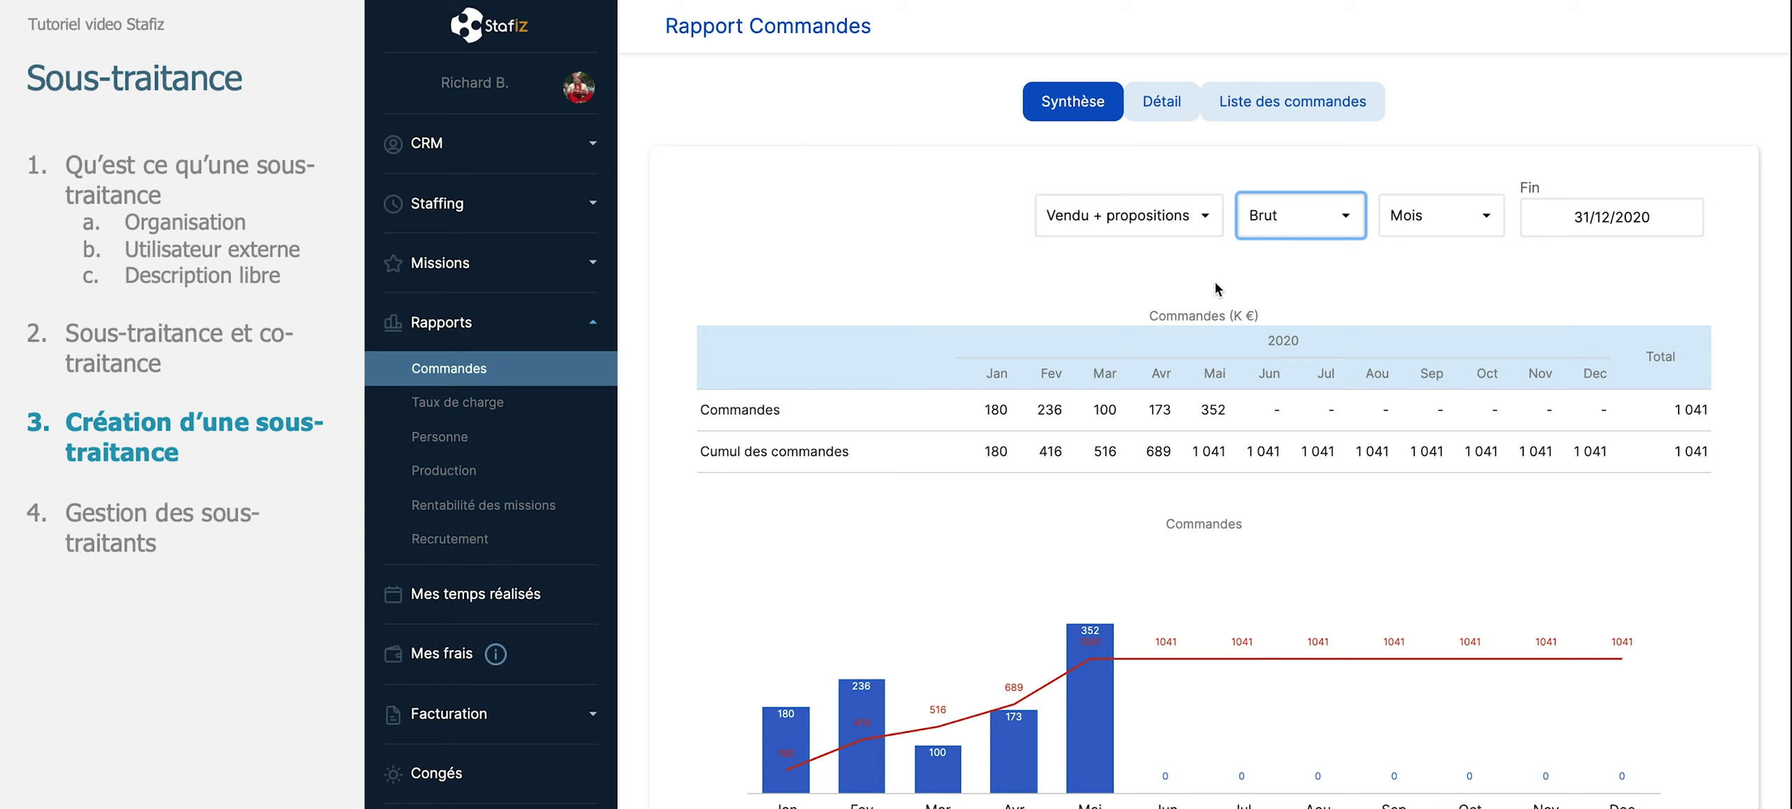
- Start creating a new mission from the mission tracking page and expand its subcontracting or co-contracting section
left_click(483, 264)
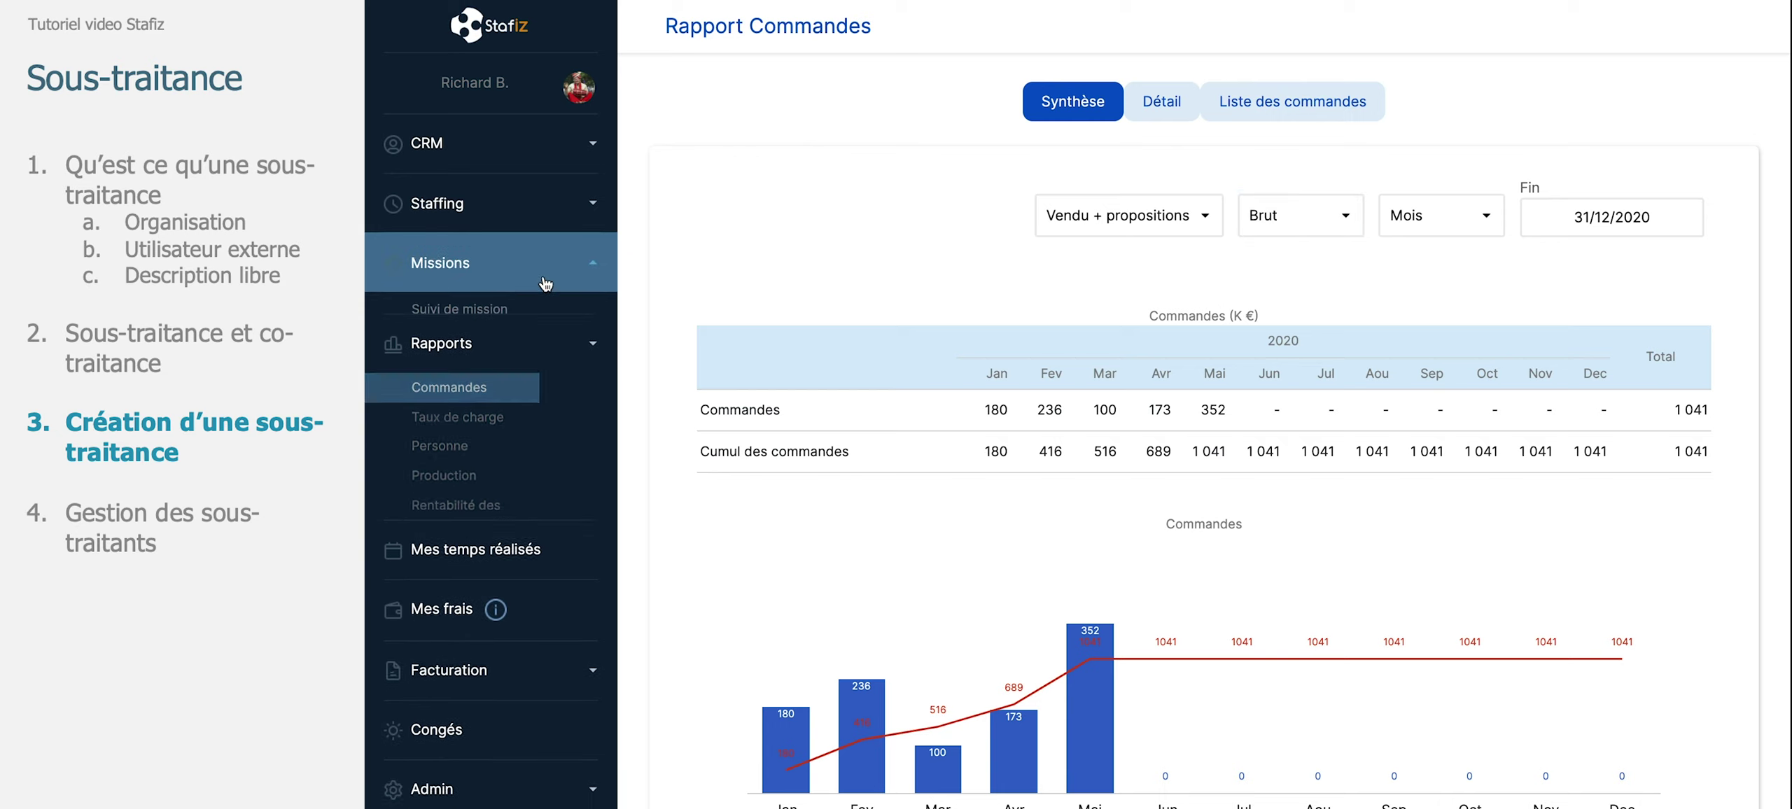
left_click(488, 308)
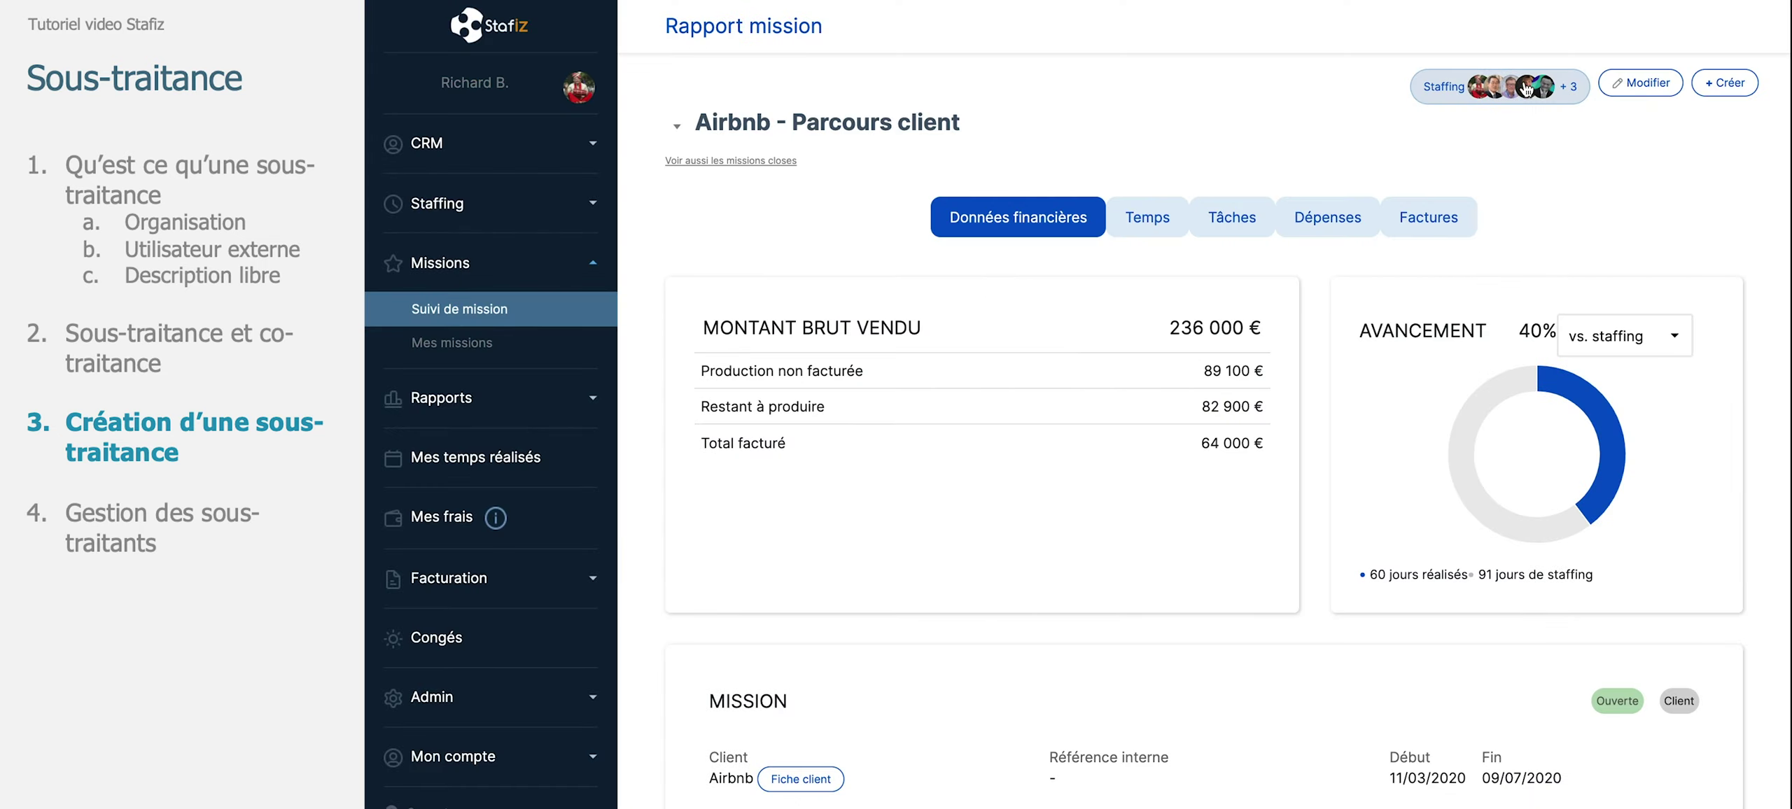
left_click(1720, 88)
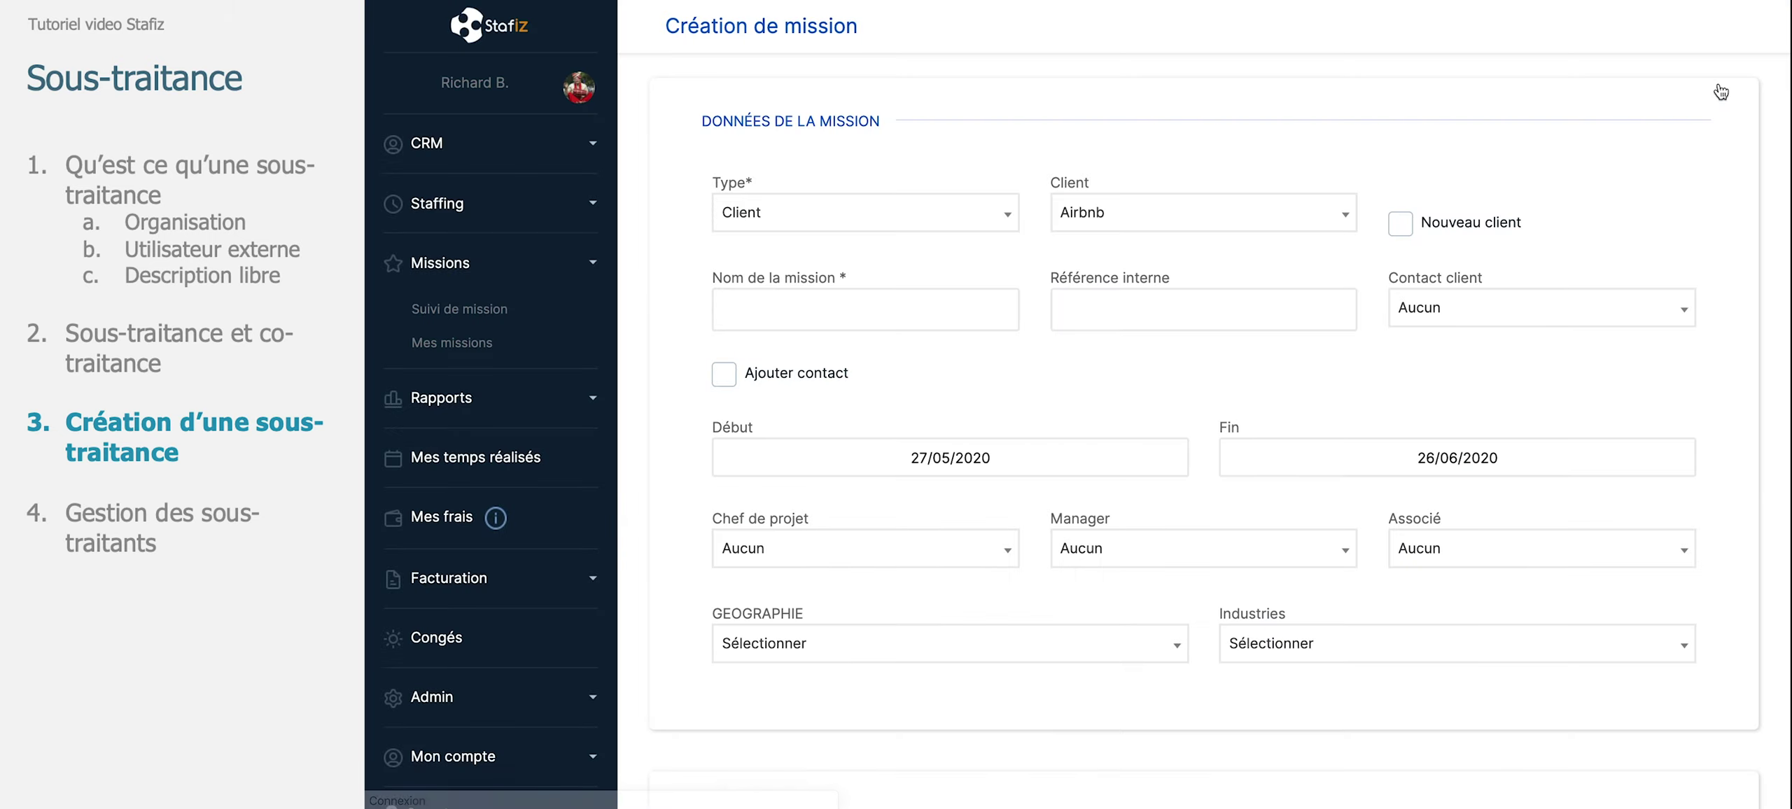
scroll(938, 408, "down", 4)
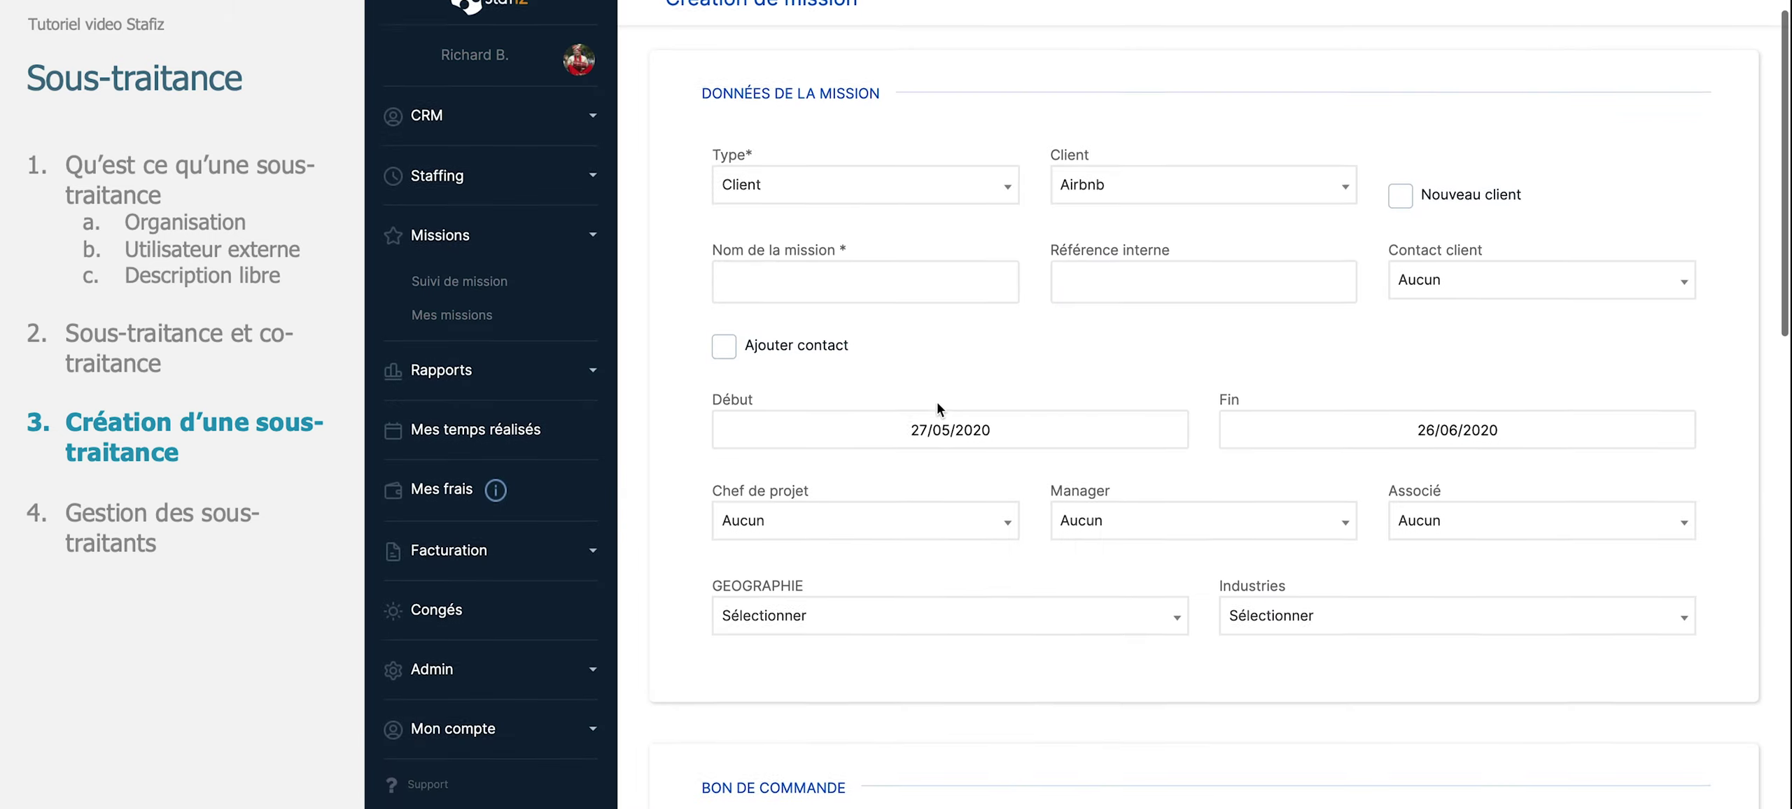
scroll(938, 408, "down", 10)
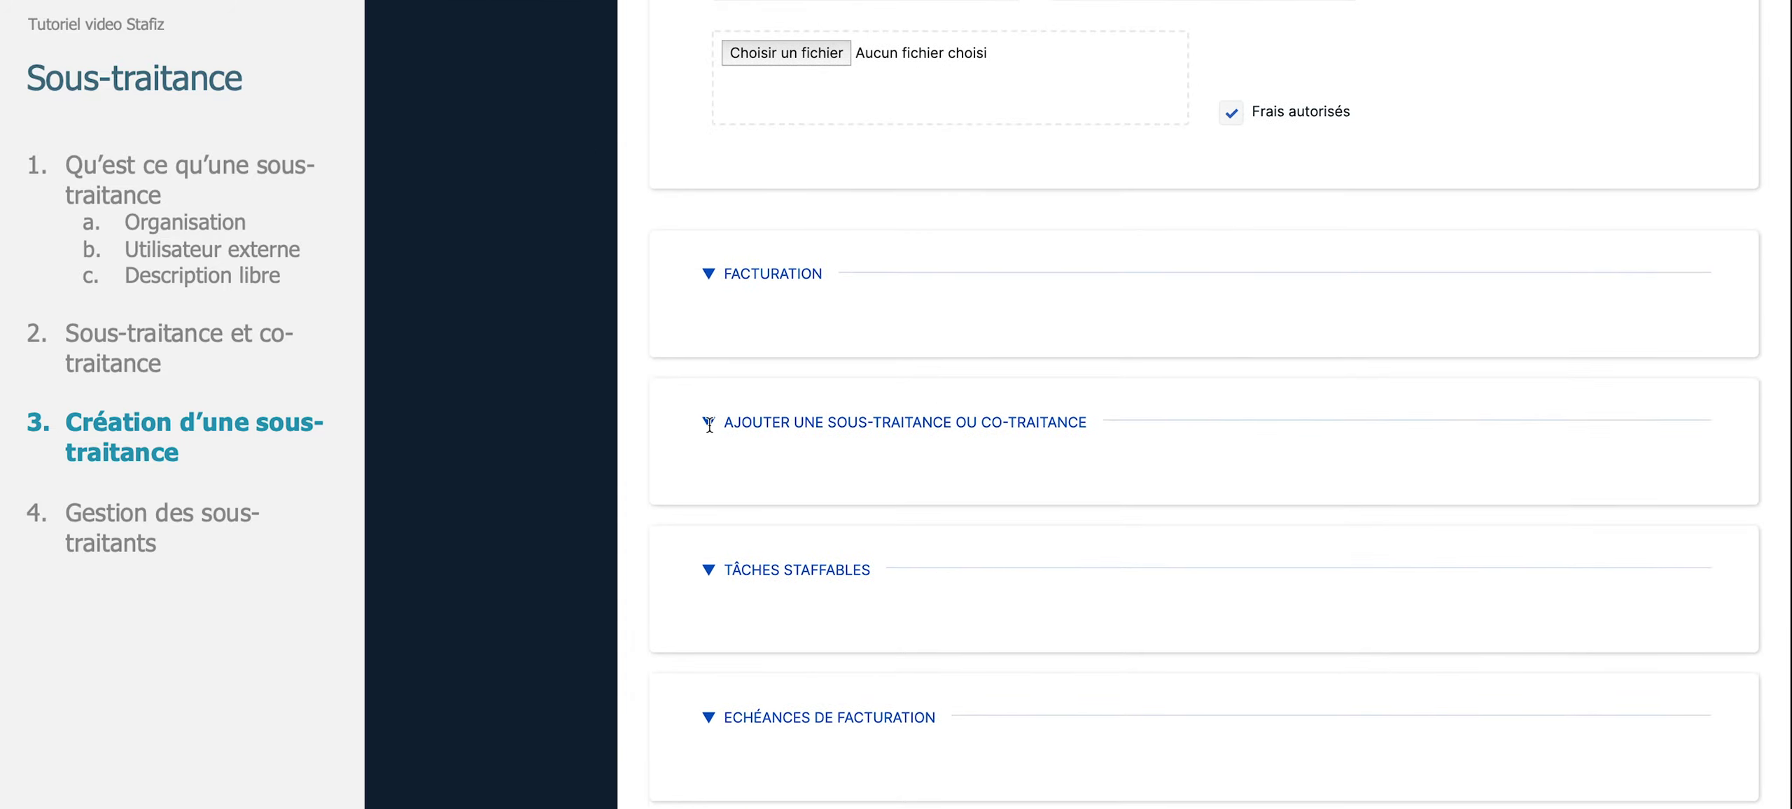
left_click(708, 422)
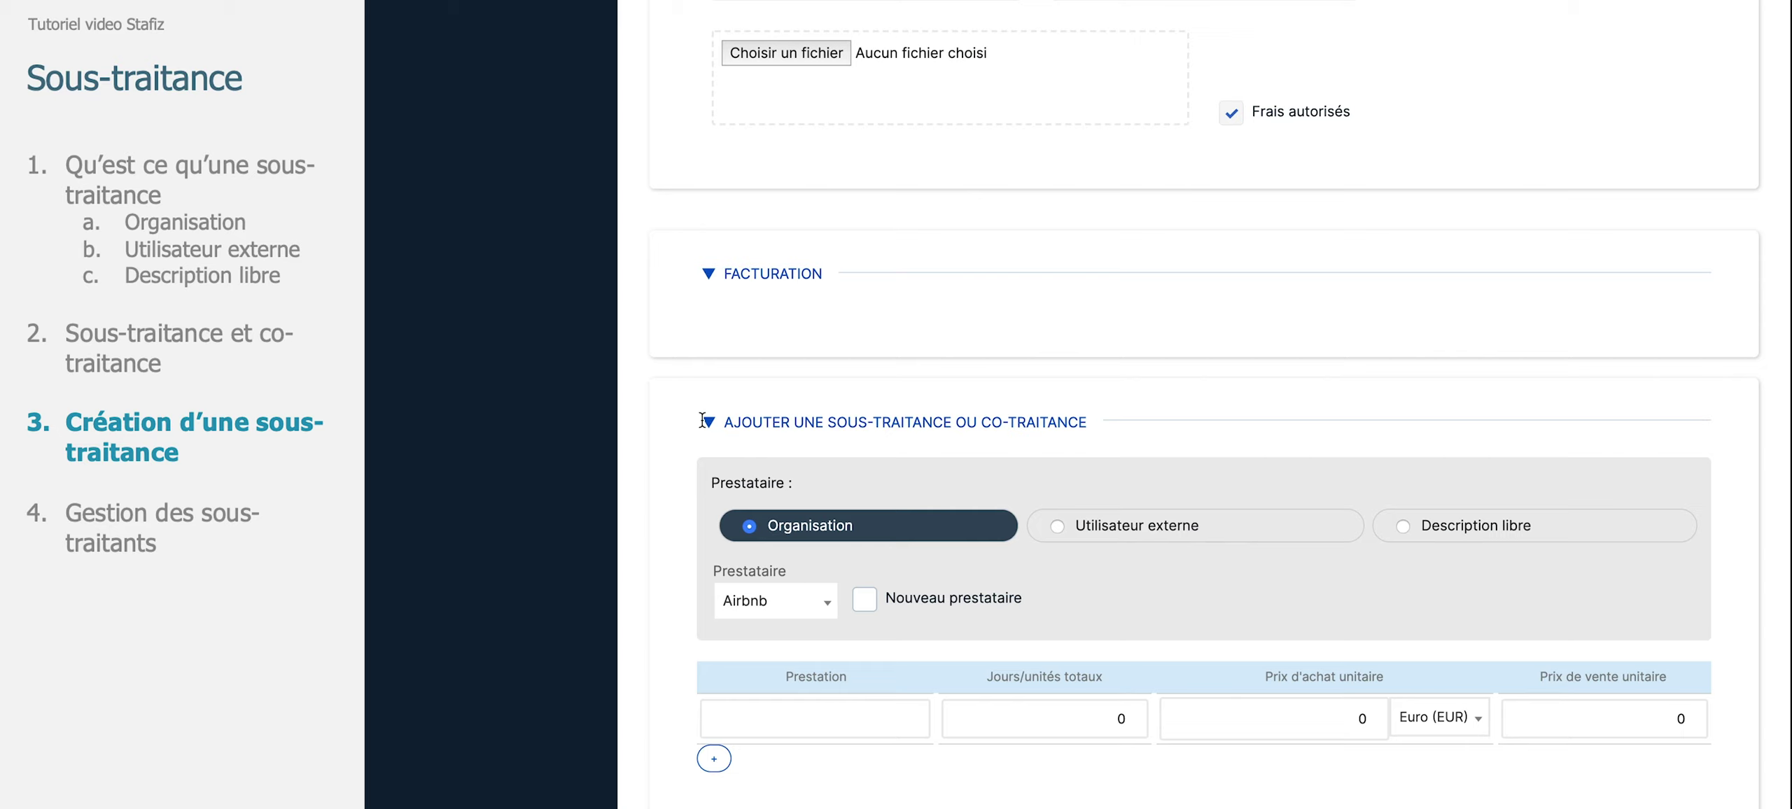
- Define the subcontracting provider as a new organisation named TP Visuel
left_click(761, 597)
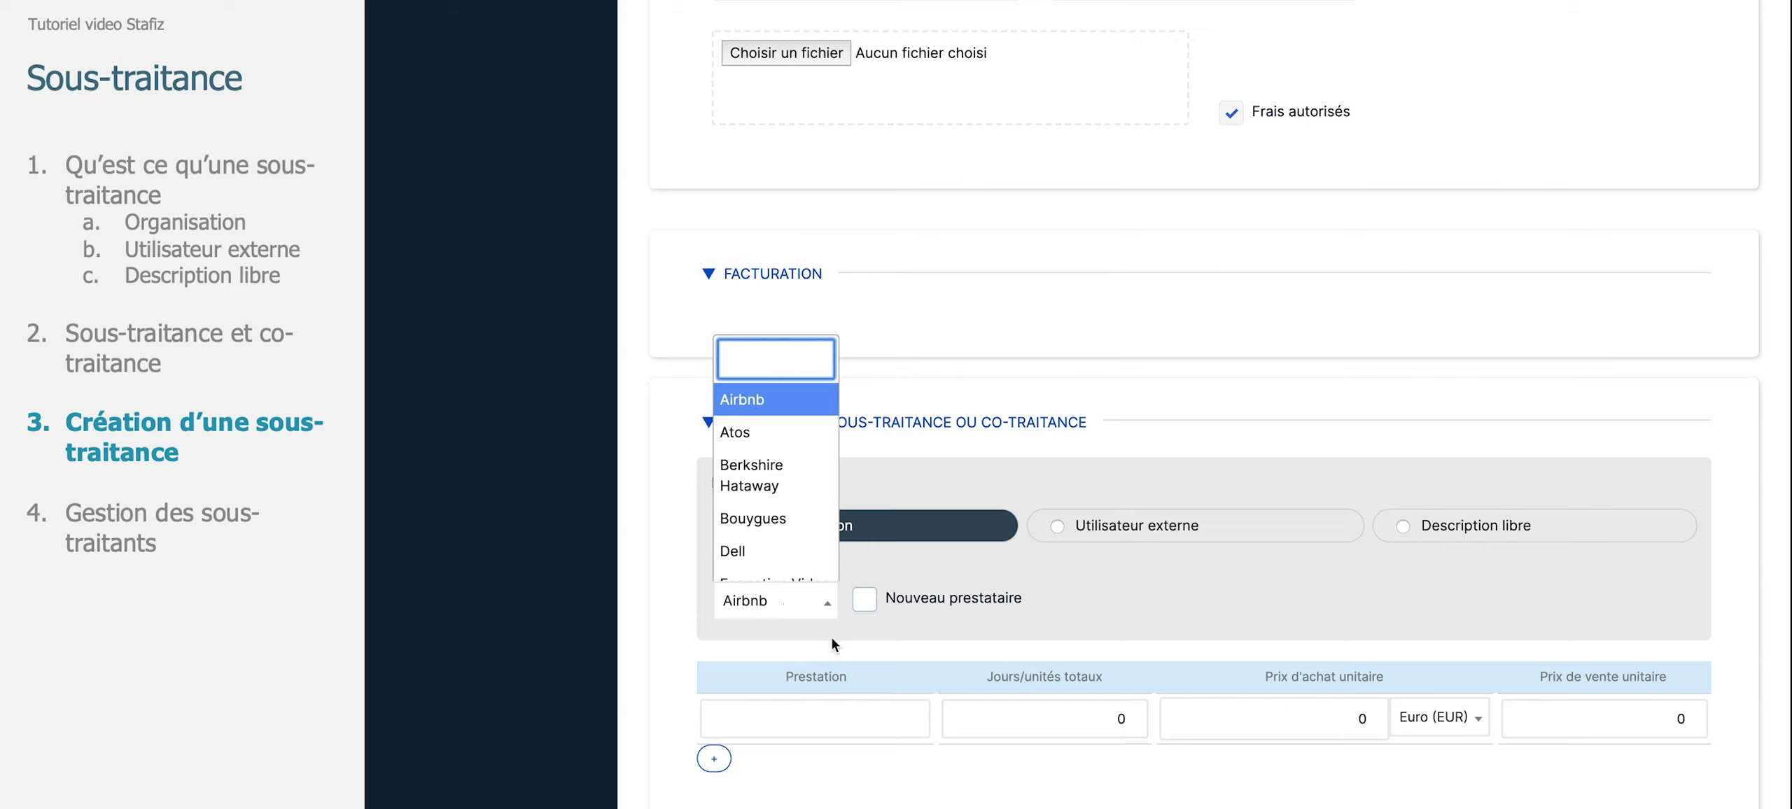
left_click(866, 596)
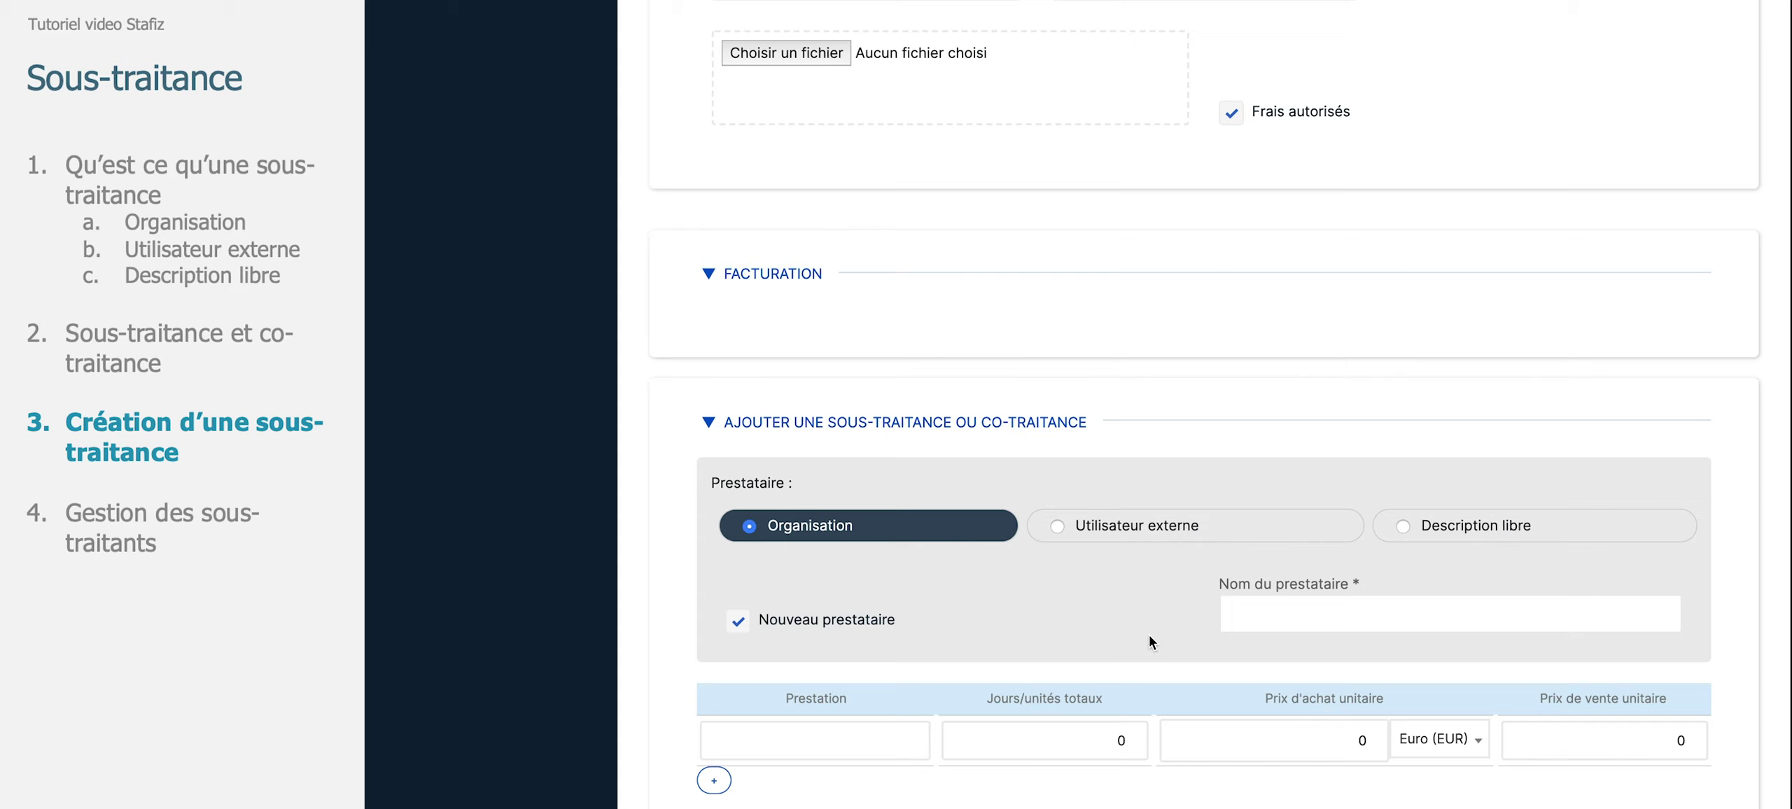
left_click(1255, 621)
type("TP ")
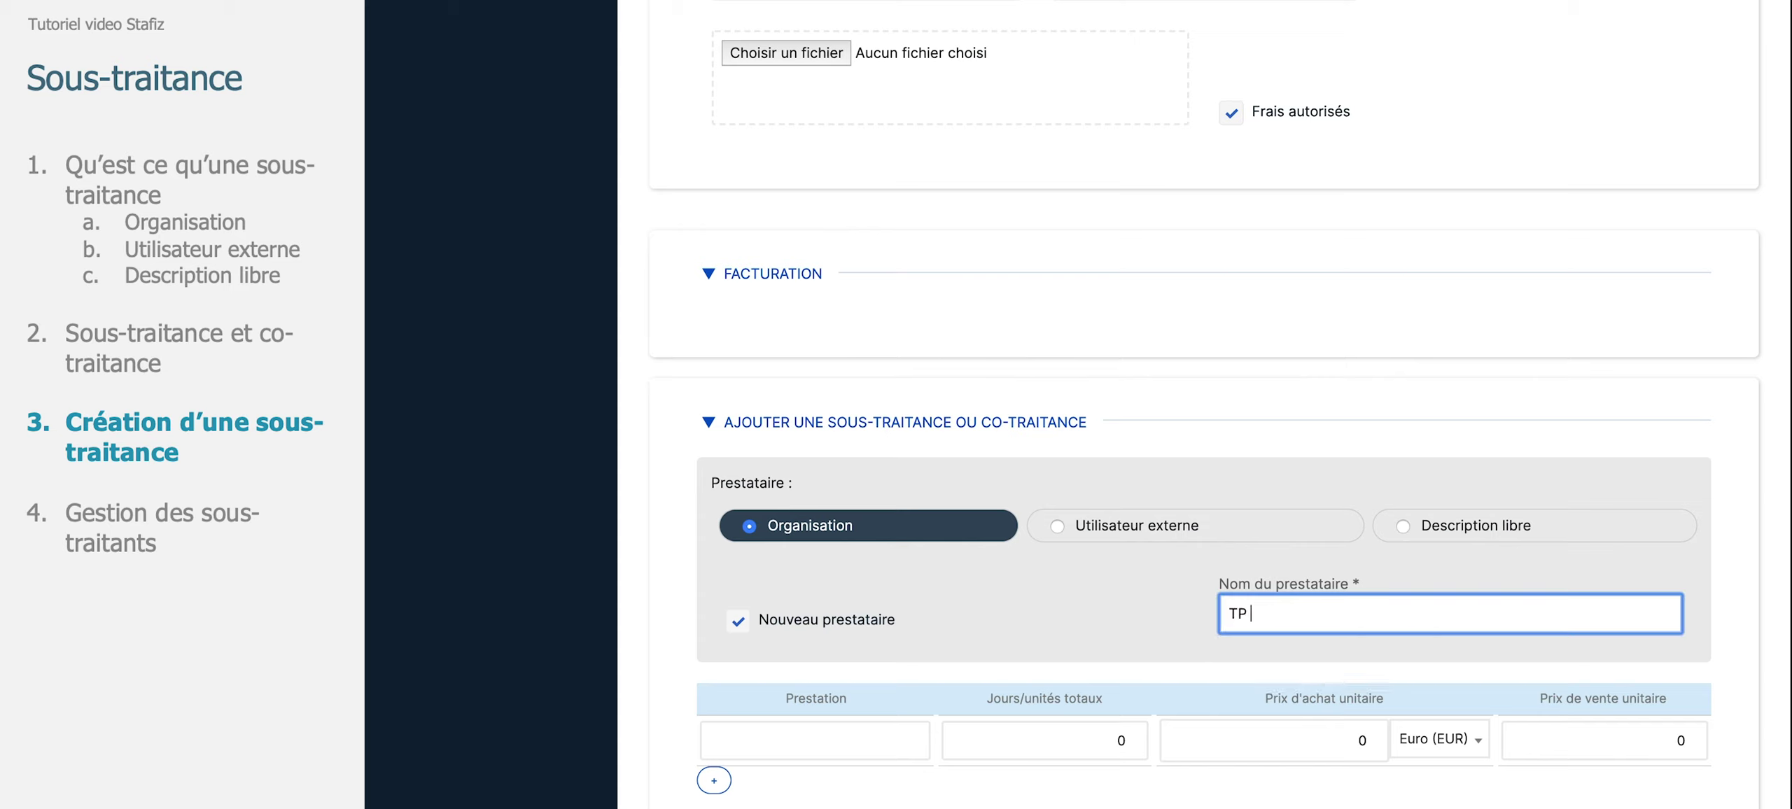
type("Visuel")
left_click(991, 623)
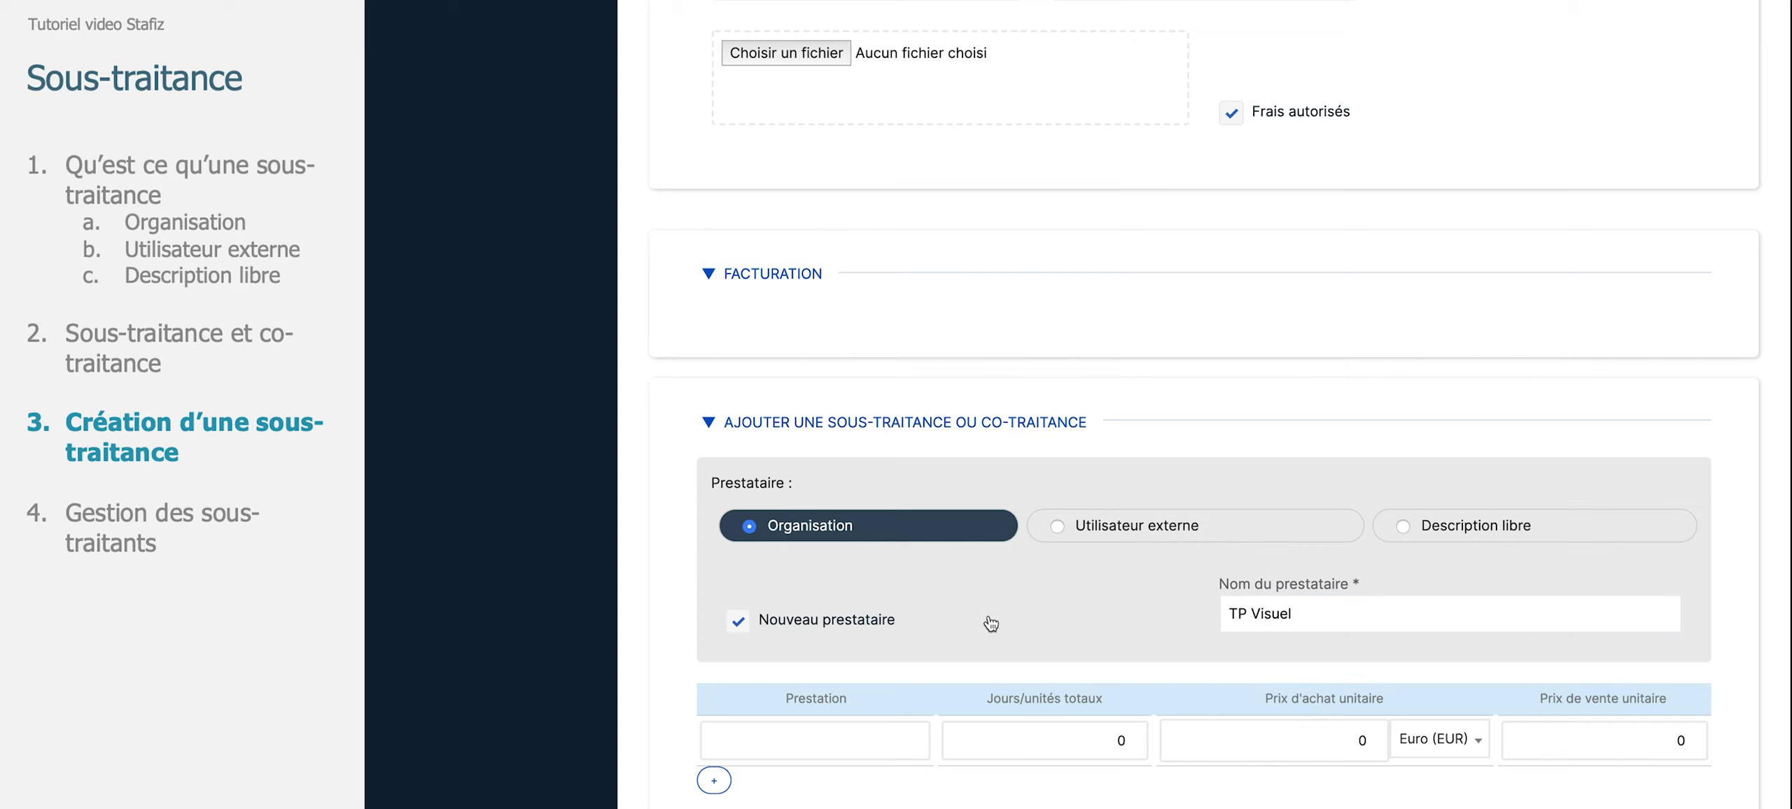
- Fill in a Design service line with 10 total days, a unit purchase price of 600 EUR and a unit sale price of 1000
scroll(991, 623, "down", 2)
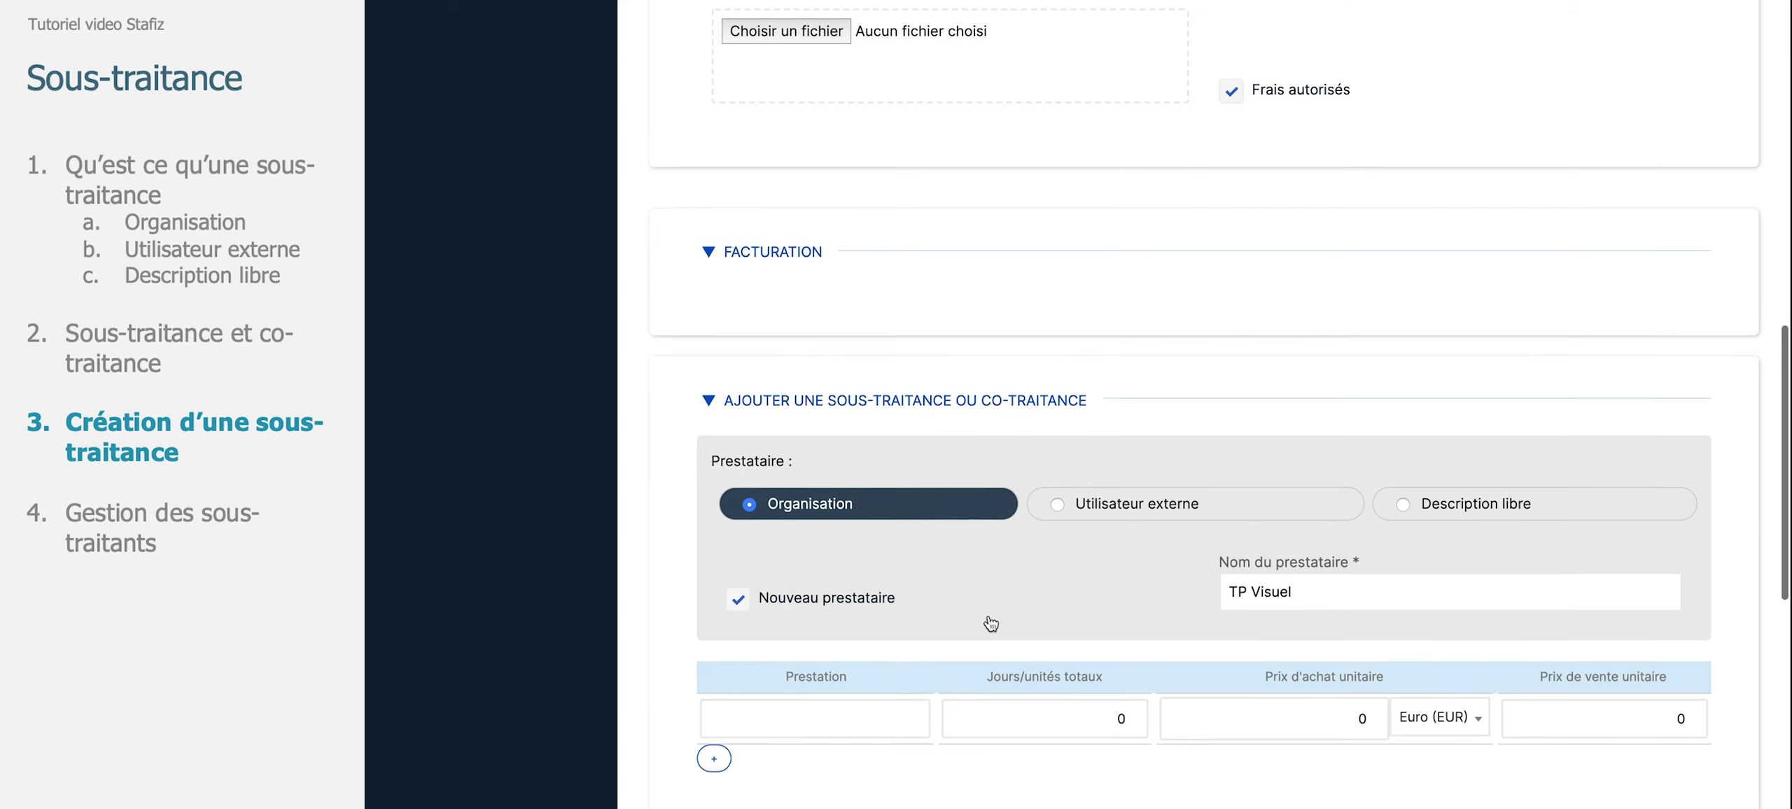
left_click(825, 672)
type("Desing")
key("BackSpace")
key("BackSpace")
type("gn")
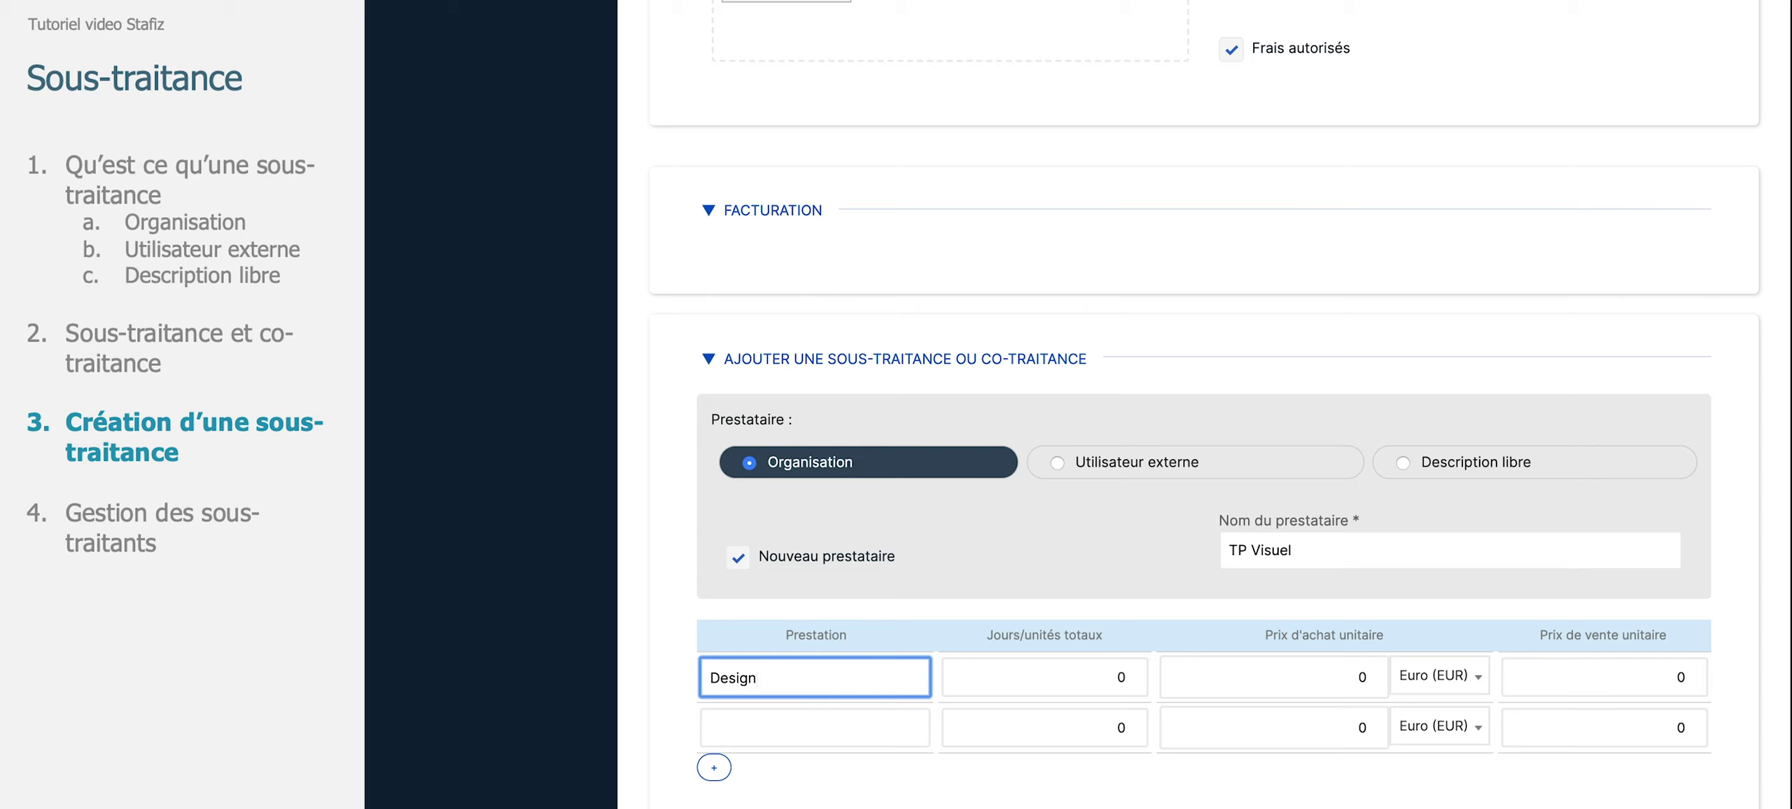
left_click(1077, 685)
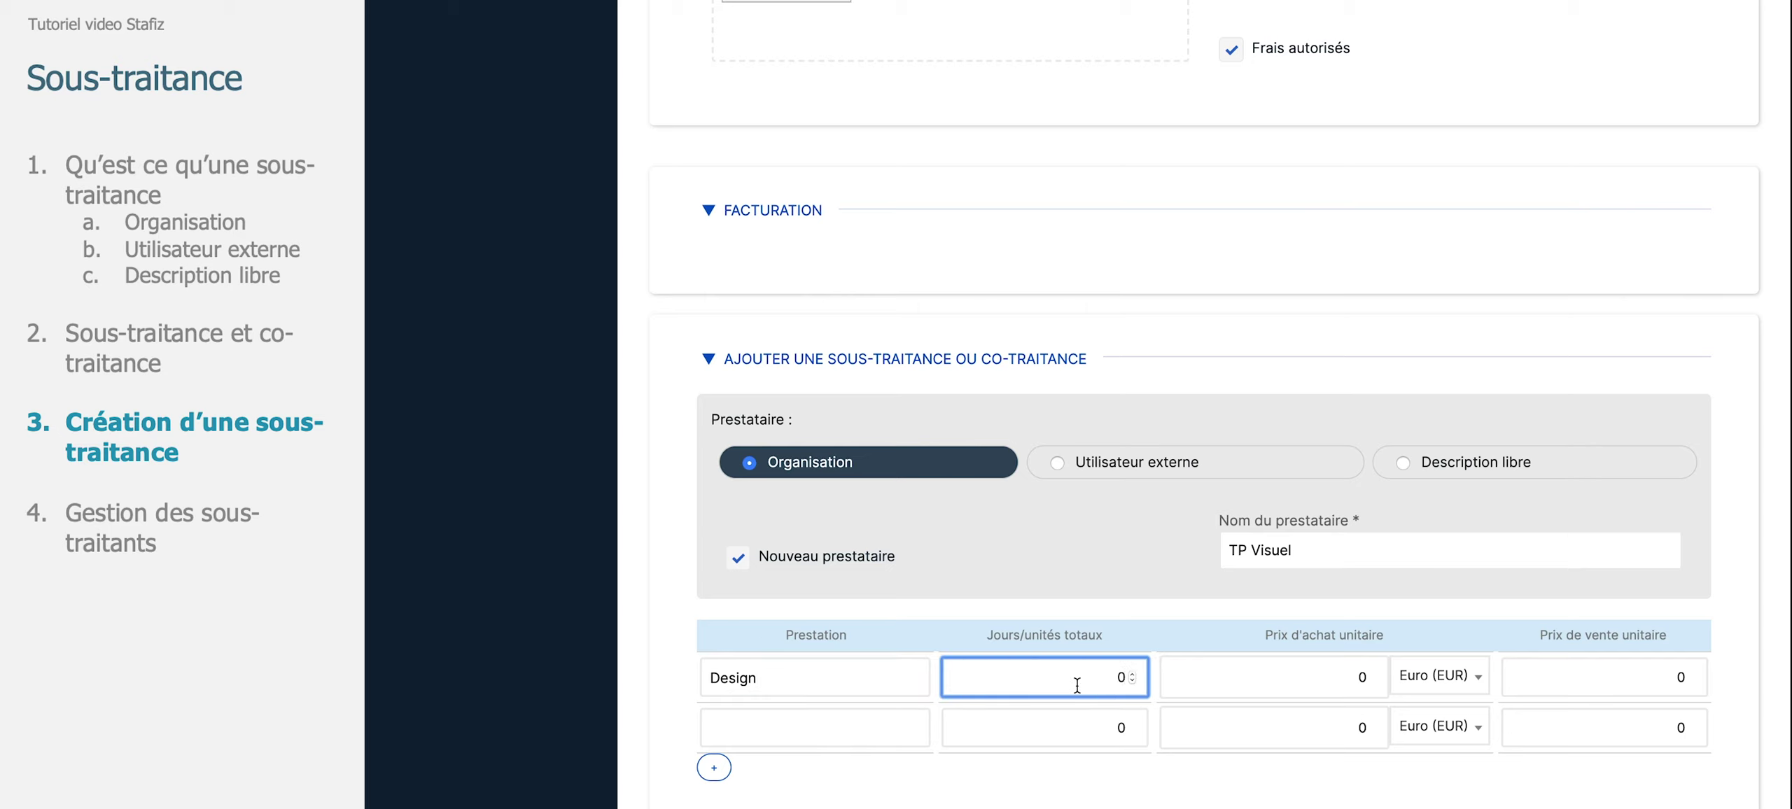
type("10")
left_click(1236, 680)
type("600")
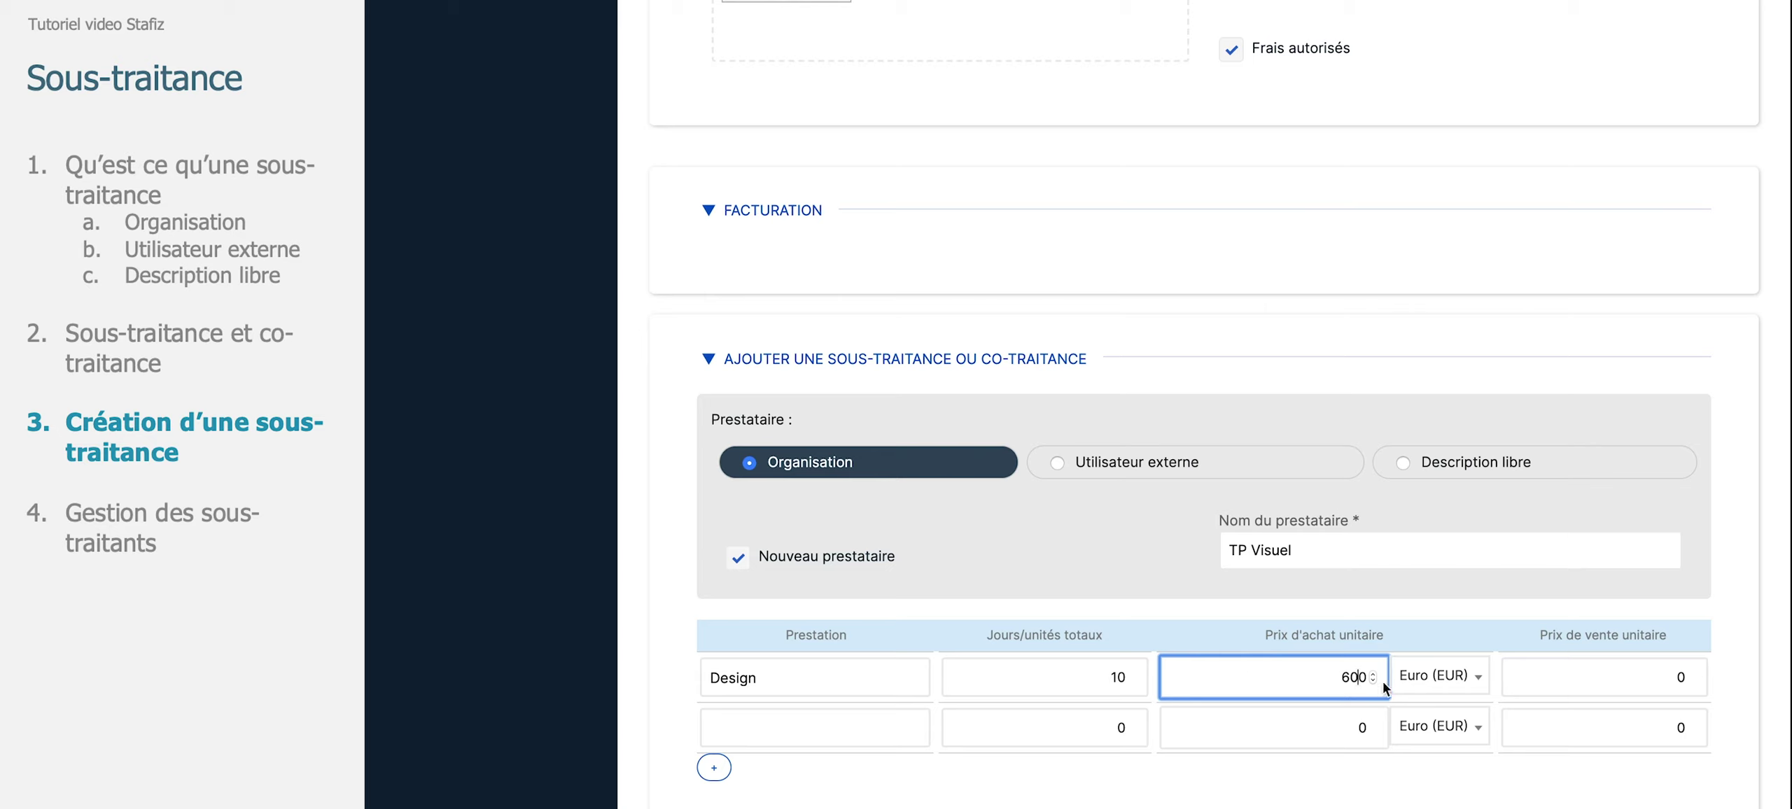
left_click(1538, 674)
type("1000")
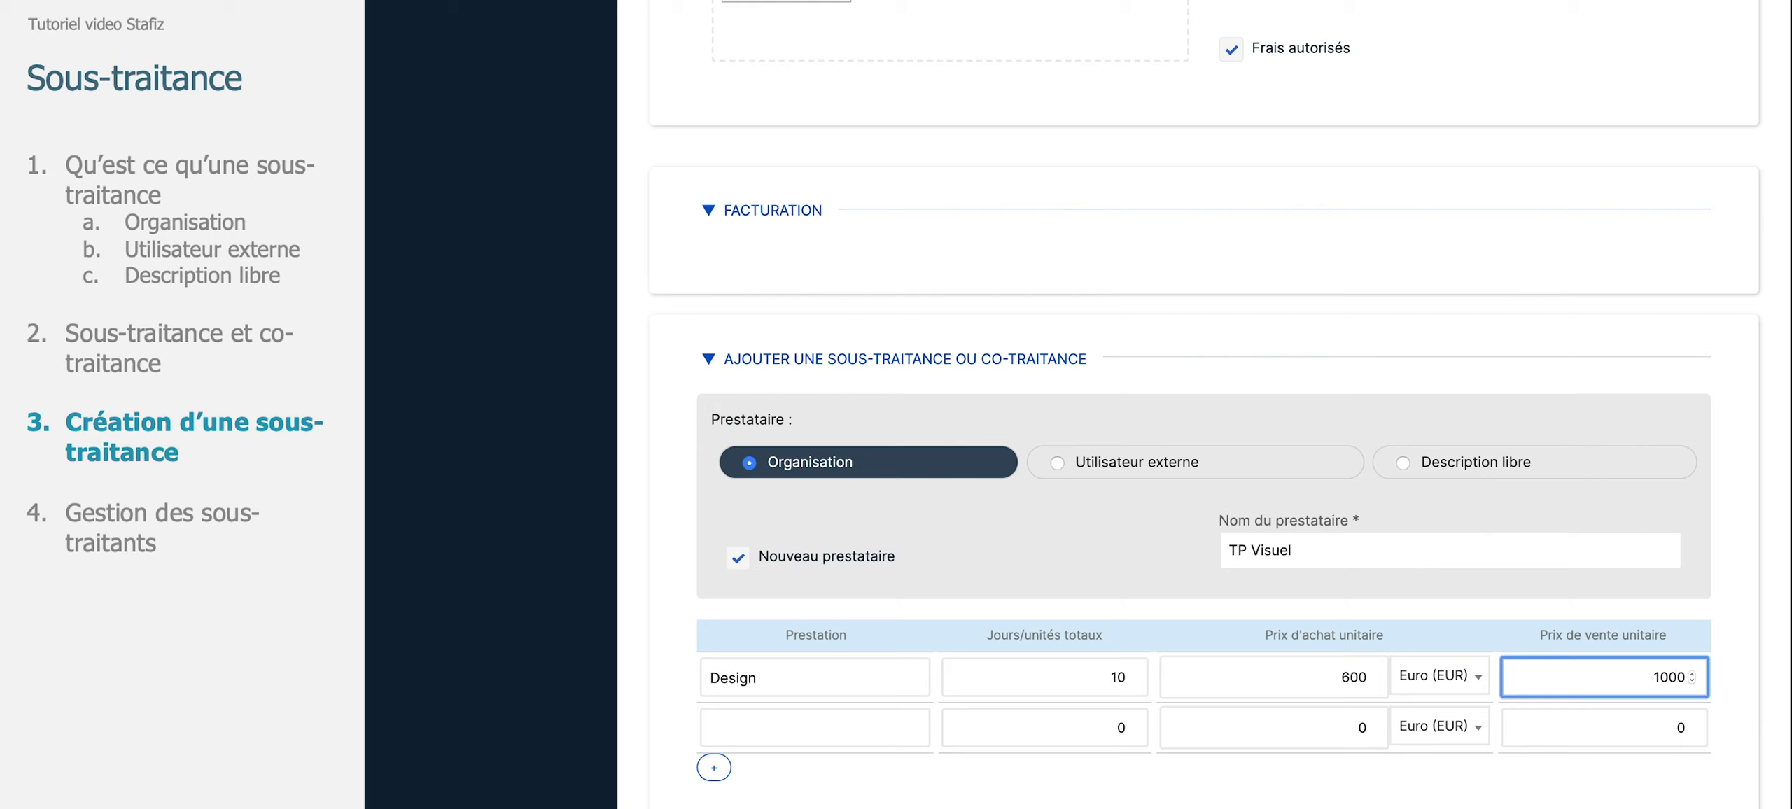
- Fill in a second service line named Frais with 1 unit, a unit purchase price of 2000 EUR and a unit sale price of 200
left_click(800, 719)
type("Fr")
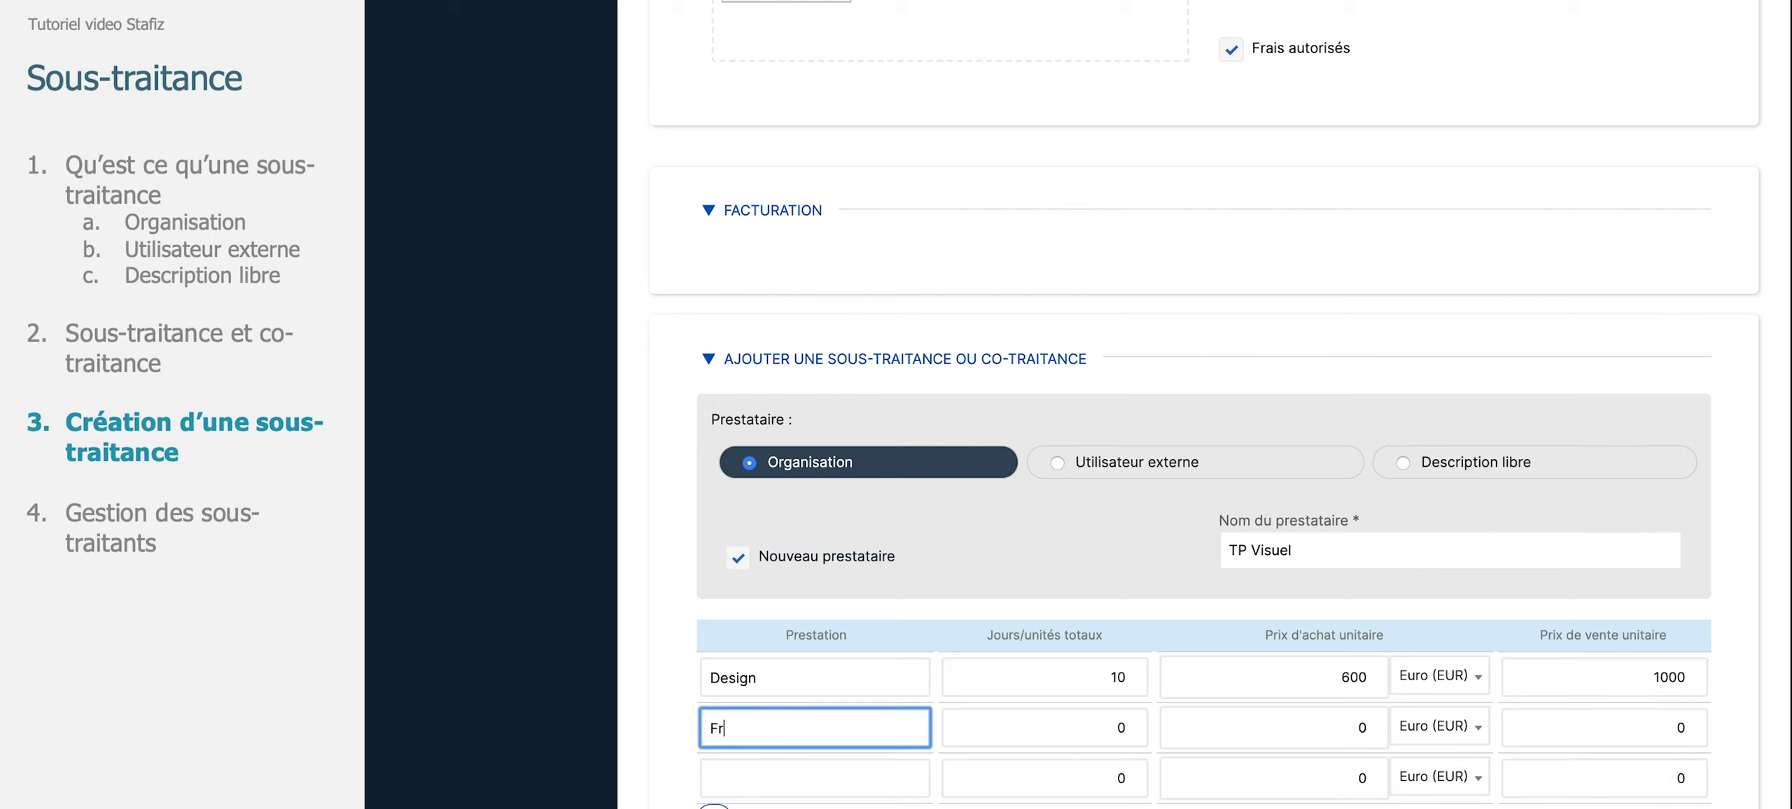
type("ais")
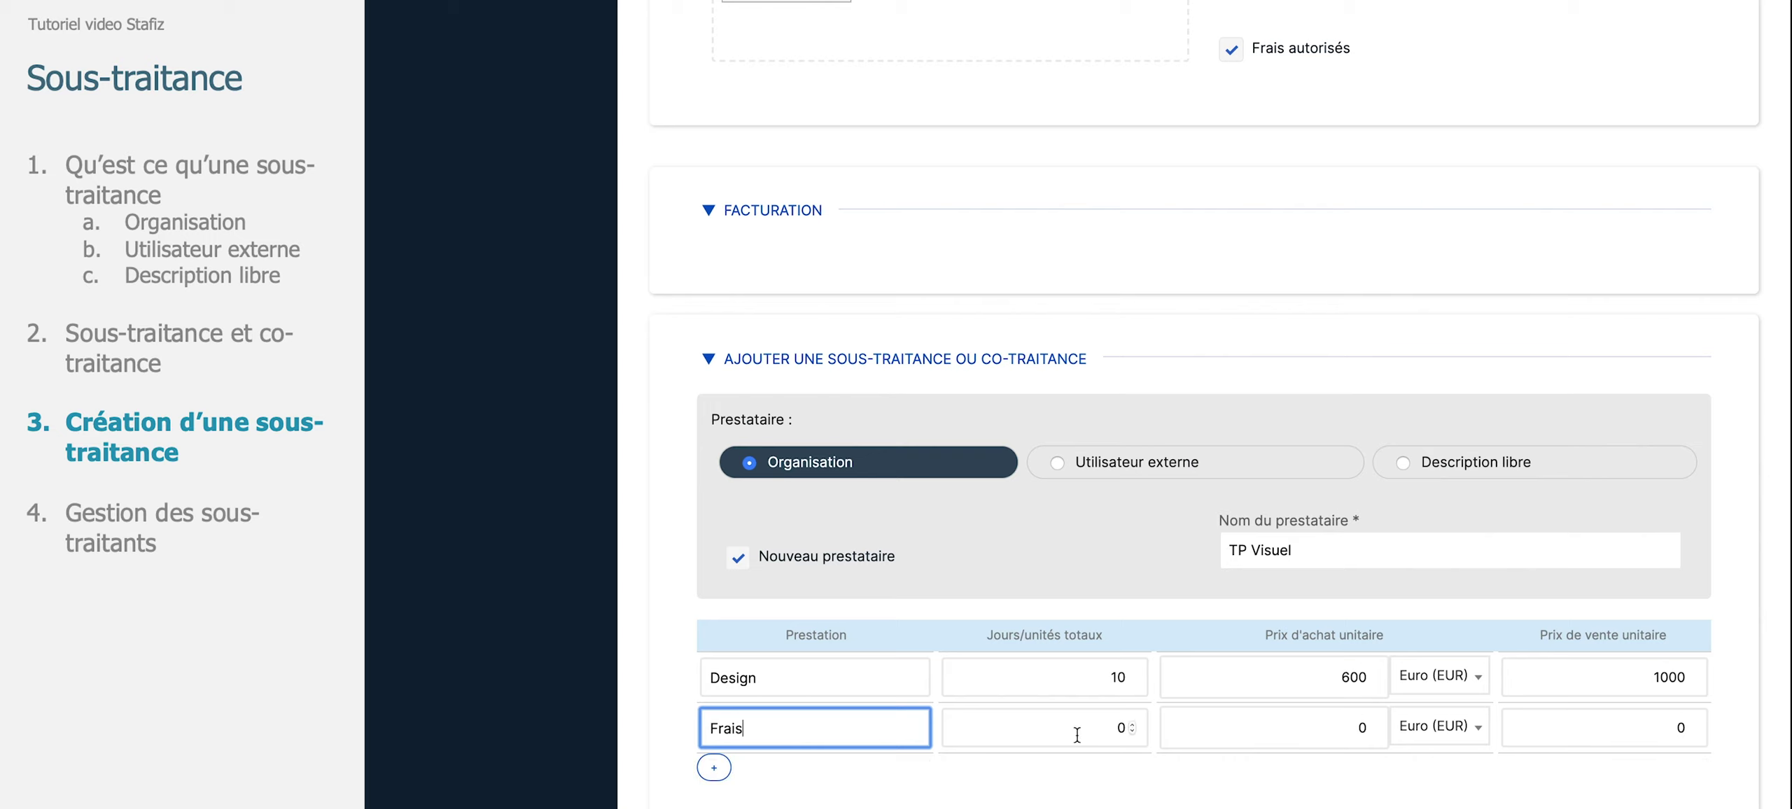
left_click(1133, 724)
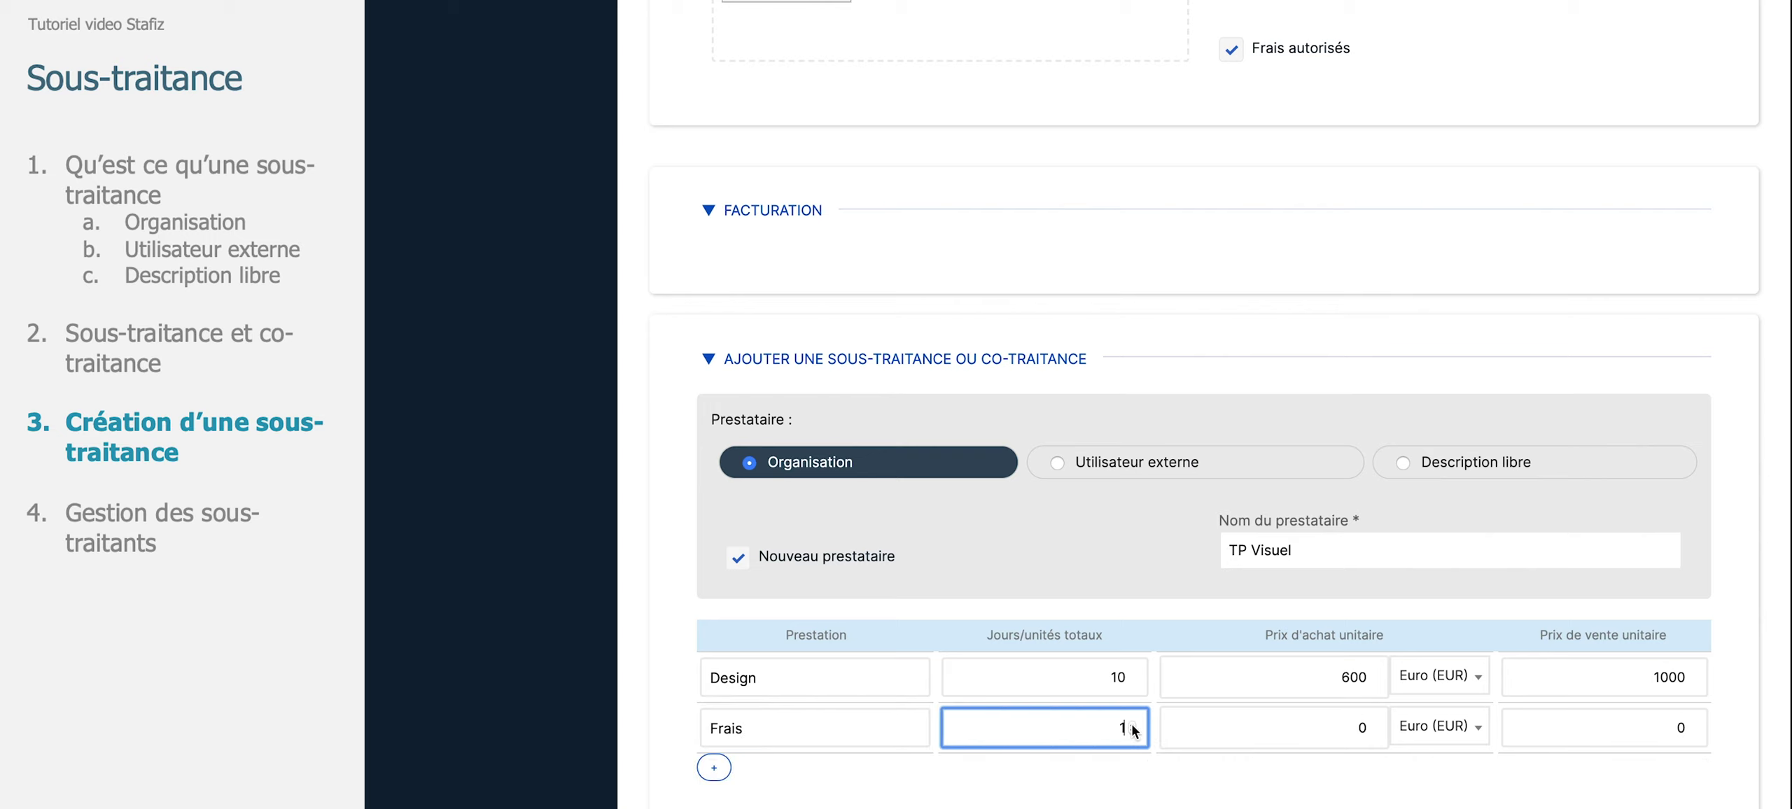
left_click(1254, 729)
type("2000")
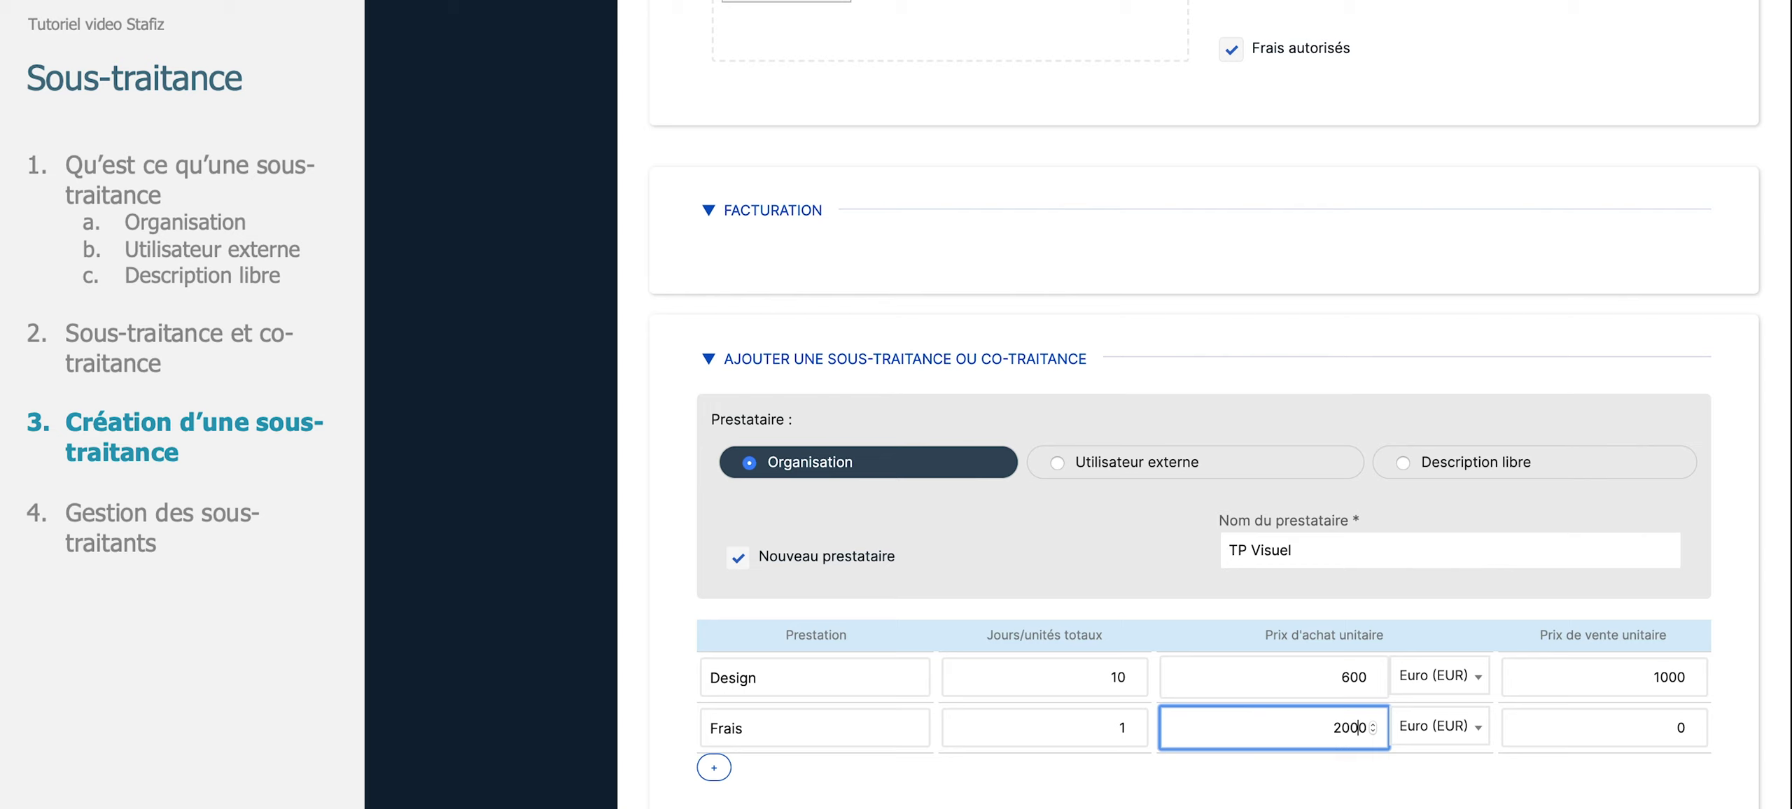
left_click(1562, 733)
type("200")
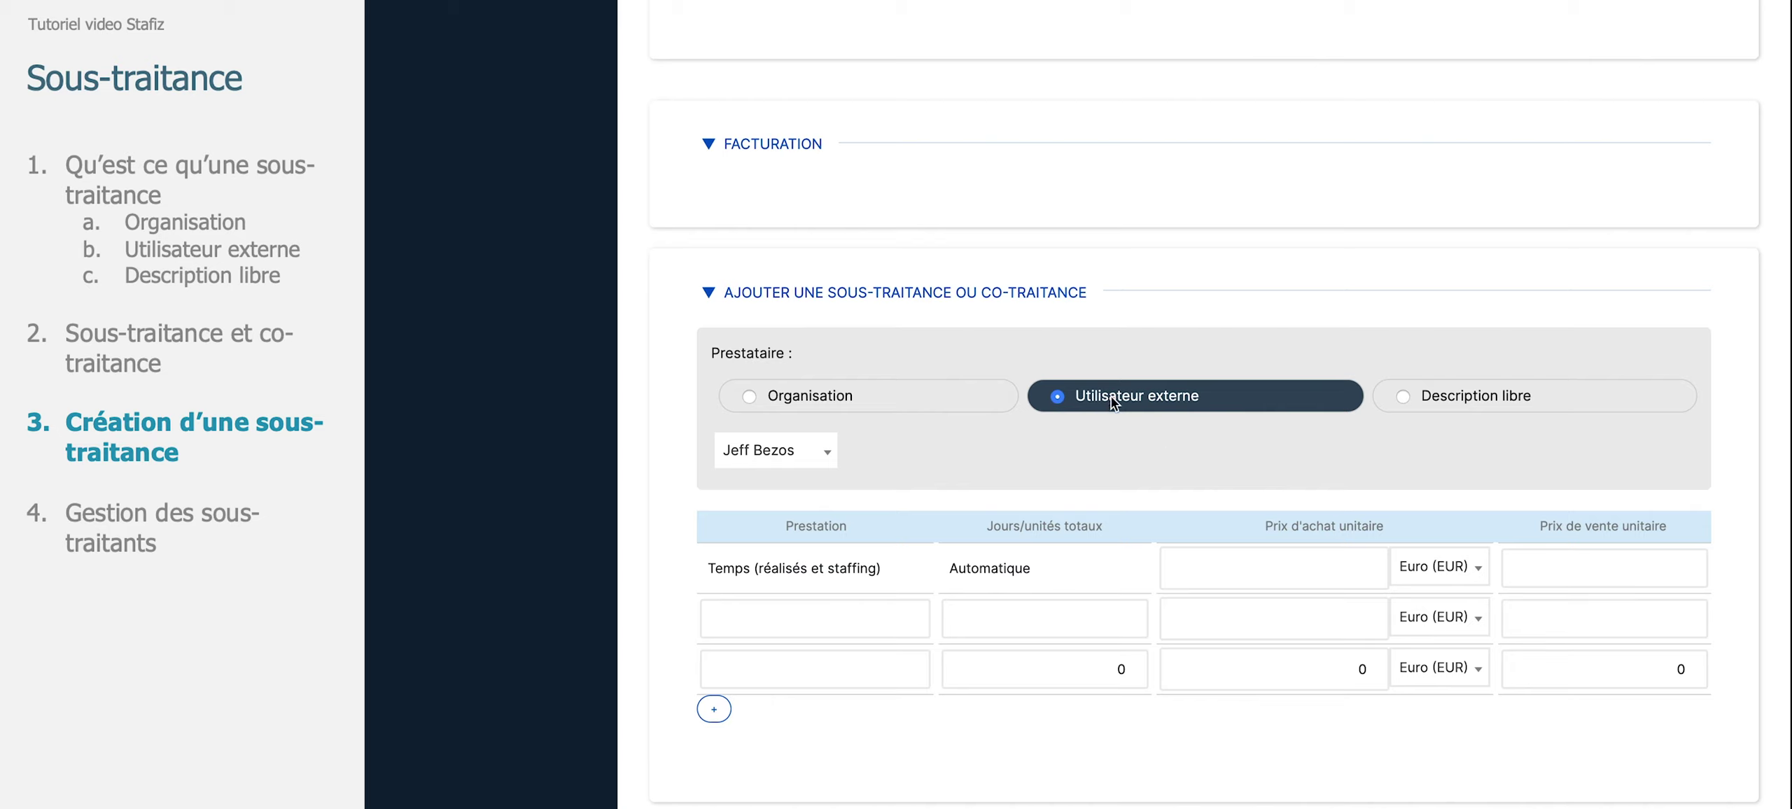
- Choose external user Jeff Bezos as provider and fill in a Frais line with 1 unit, 1000 EUR unit purchase price and 1000 unit sale price
left_click(817, 458)
left_click(797, 537)
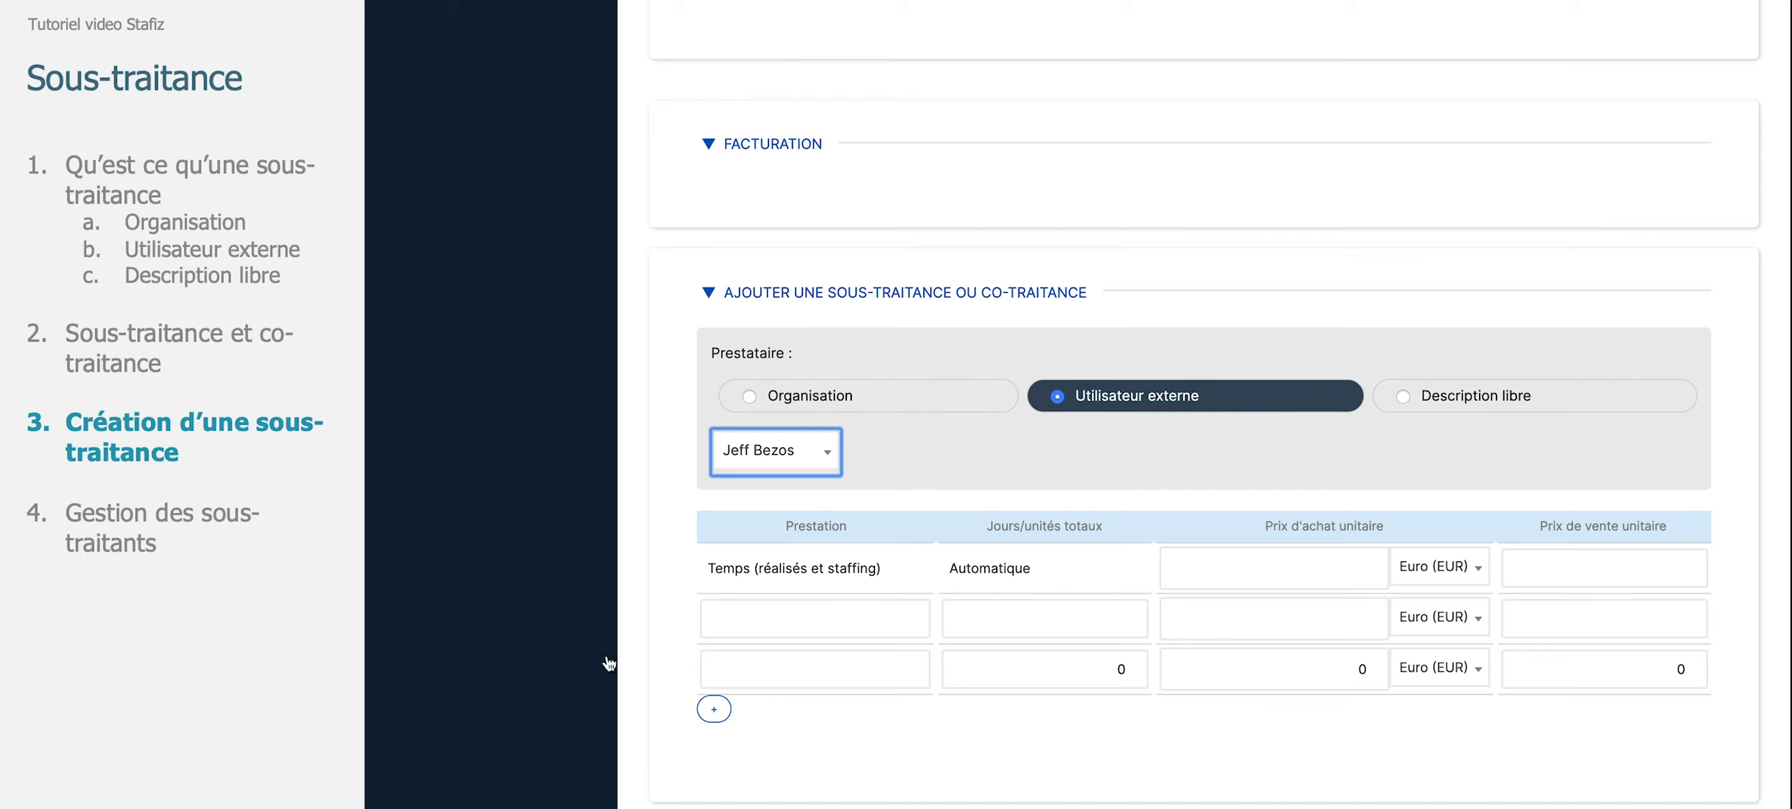
left_click(760, 631)
type("Frais")
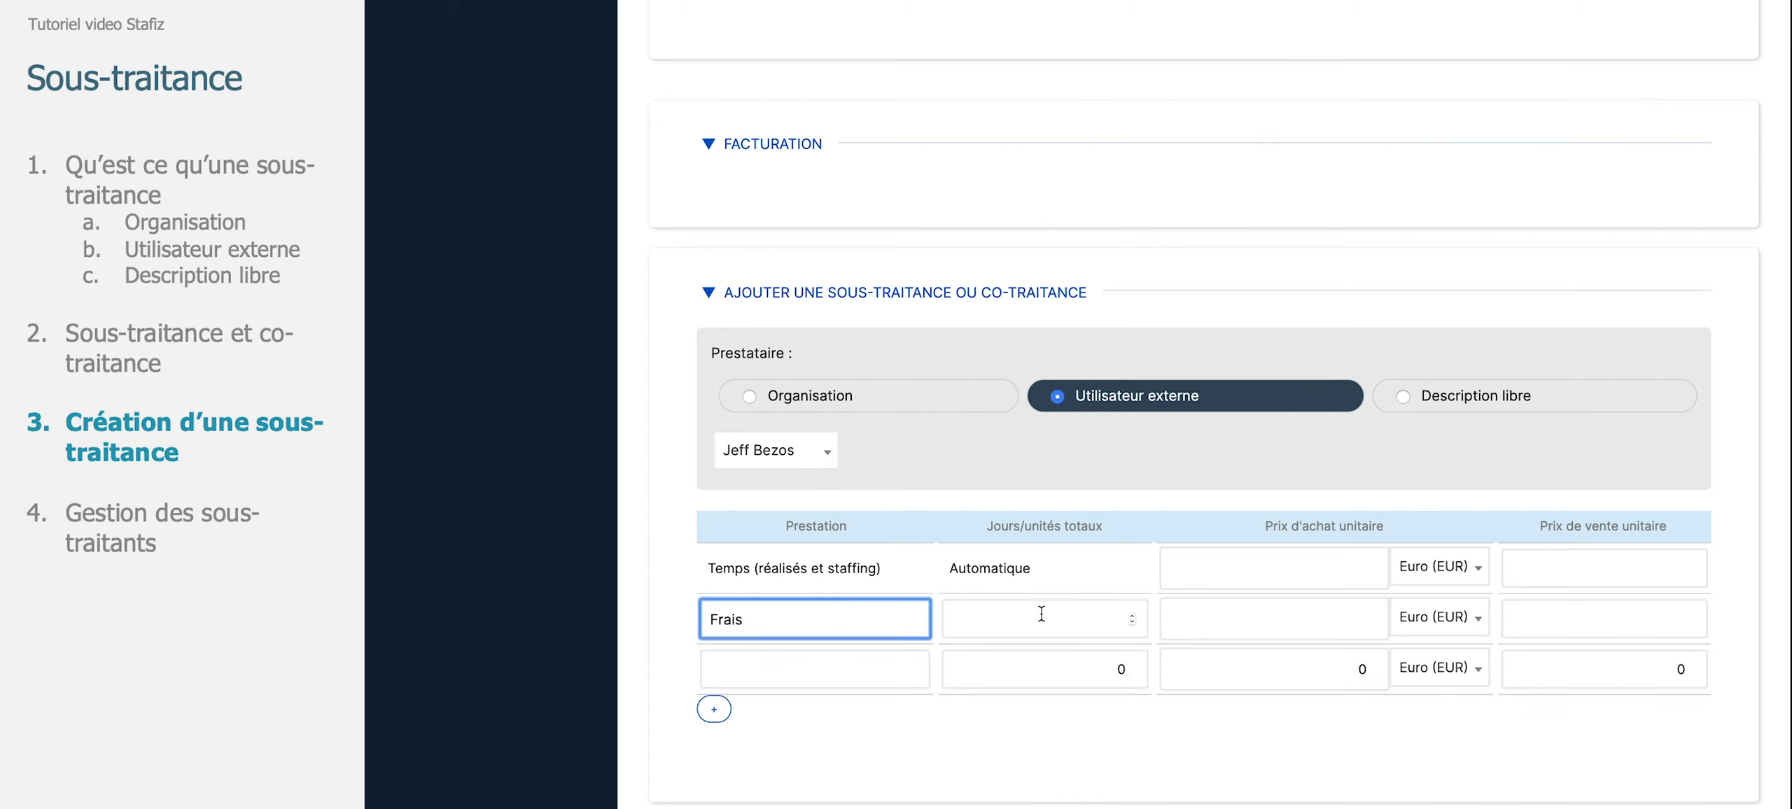
left_click(1131, 614)
left_click(1241, 619)
type("1000")
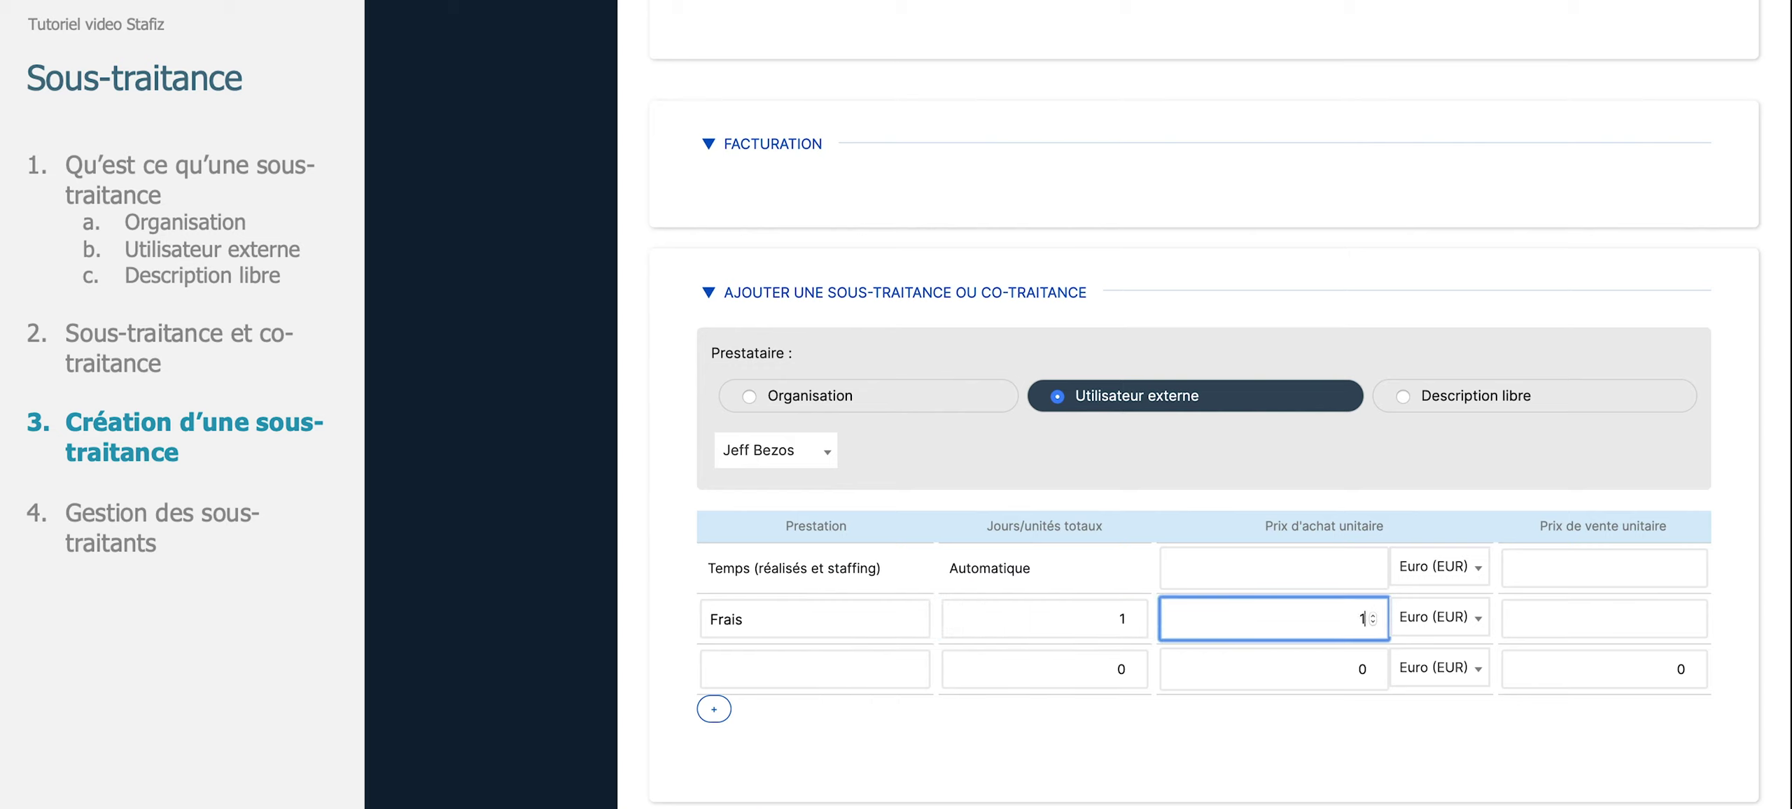
left_click(1533, 620)
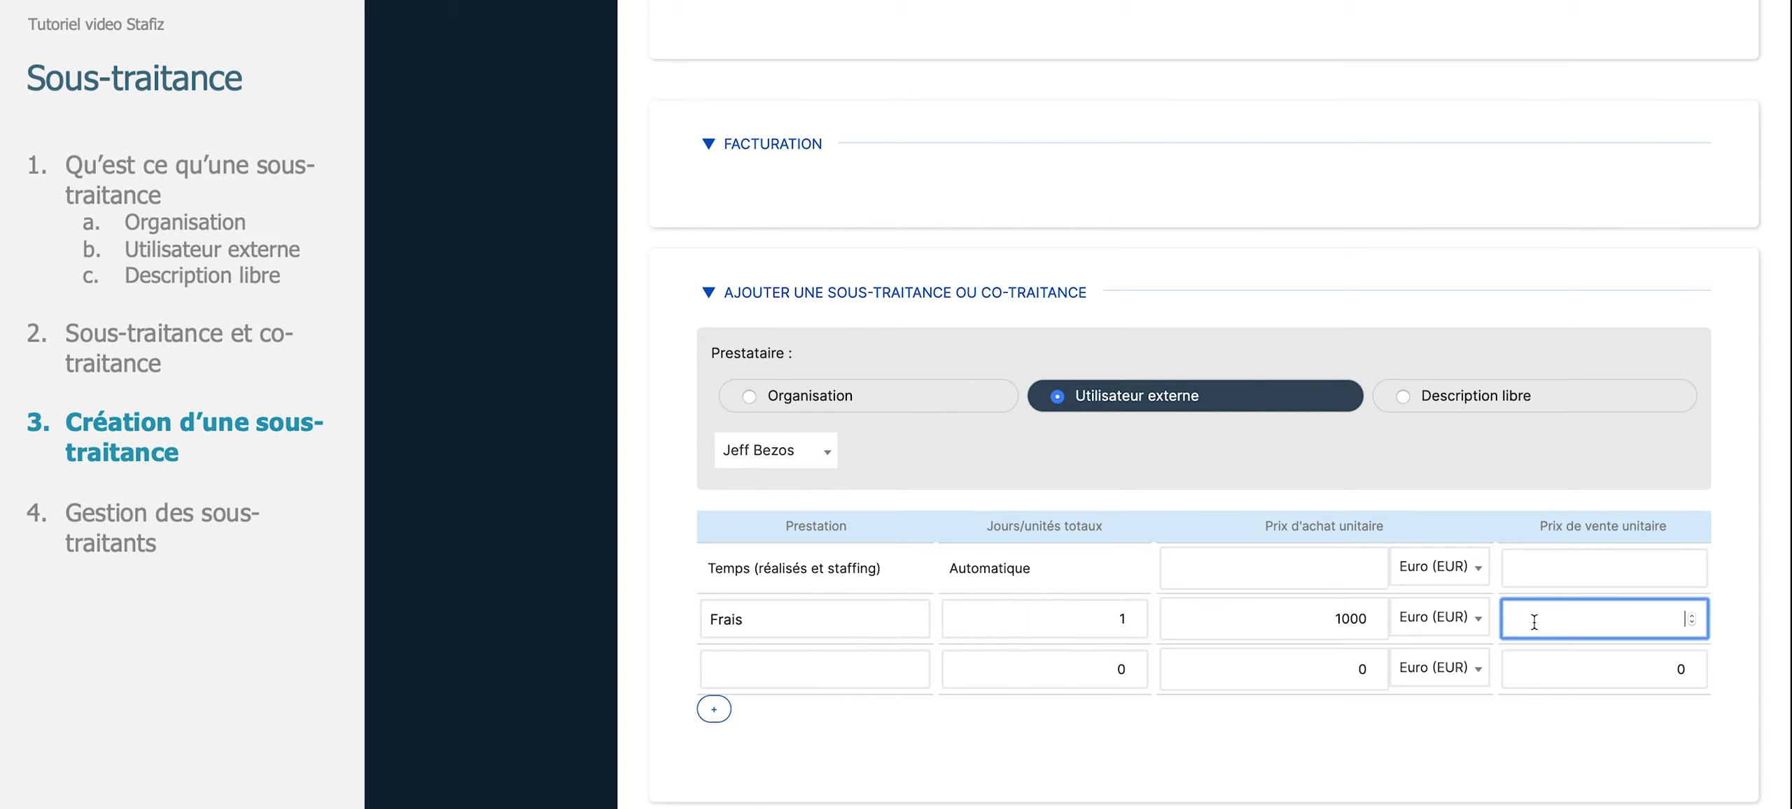
type("1000")
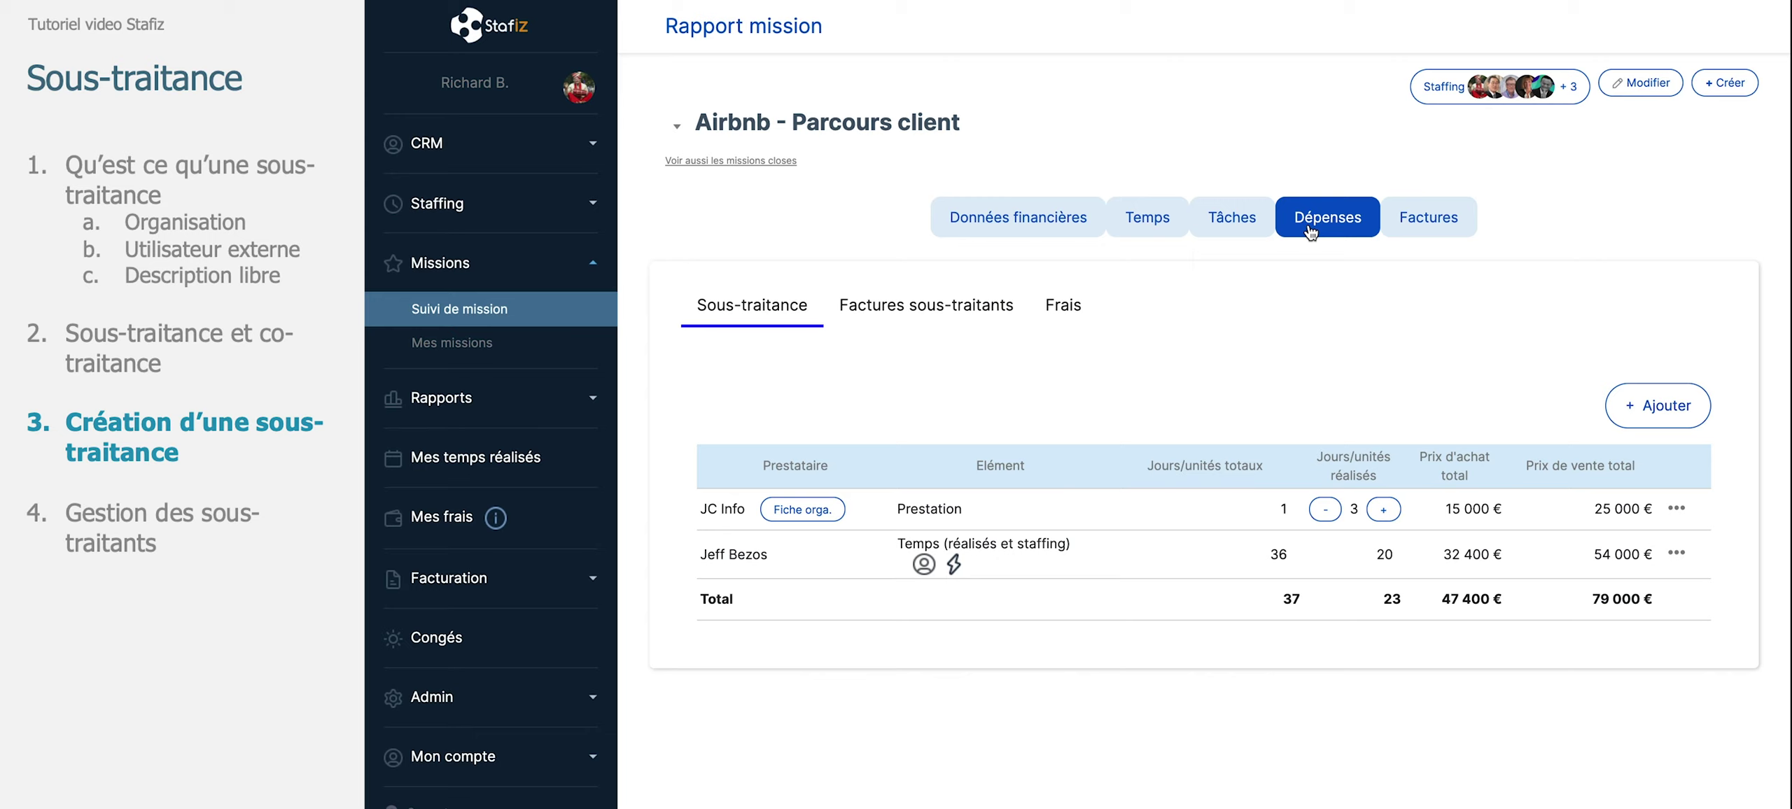
- Open the Airbnb - Parcours client mission's form for adding subcontracting, and its form for a new incoming subcontractor invoice
left_click(1625, 401)
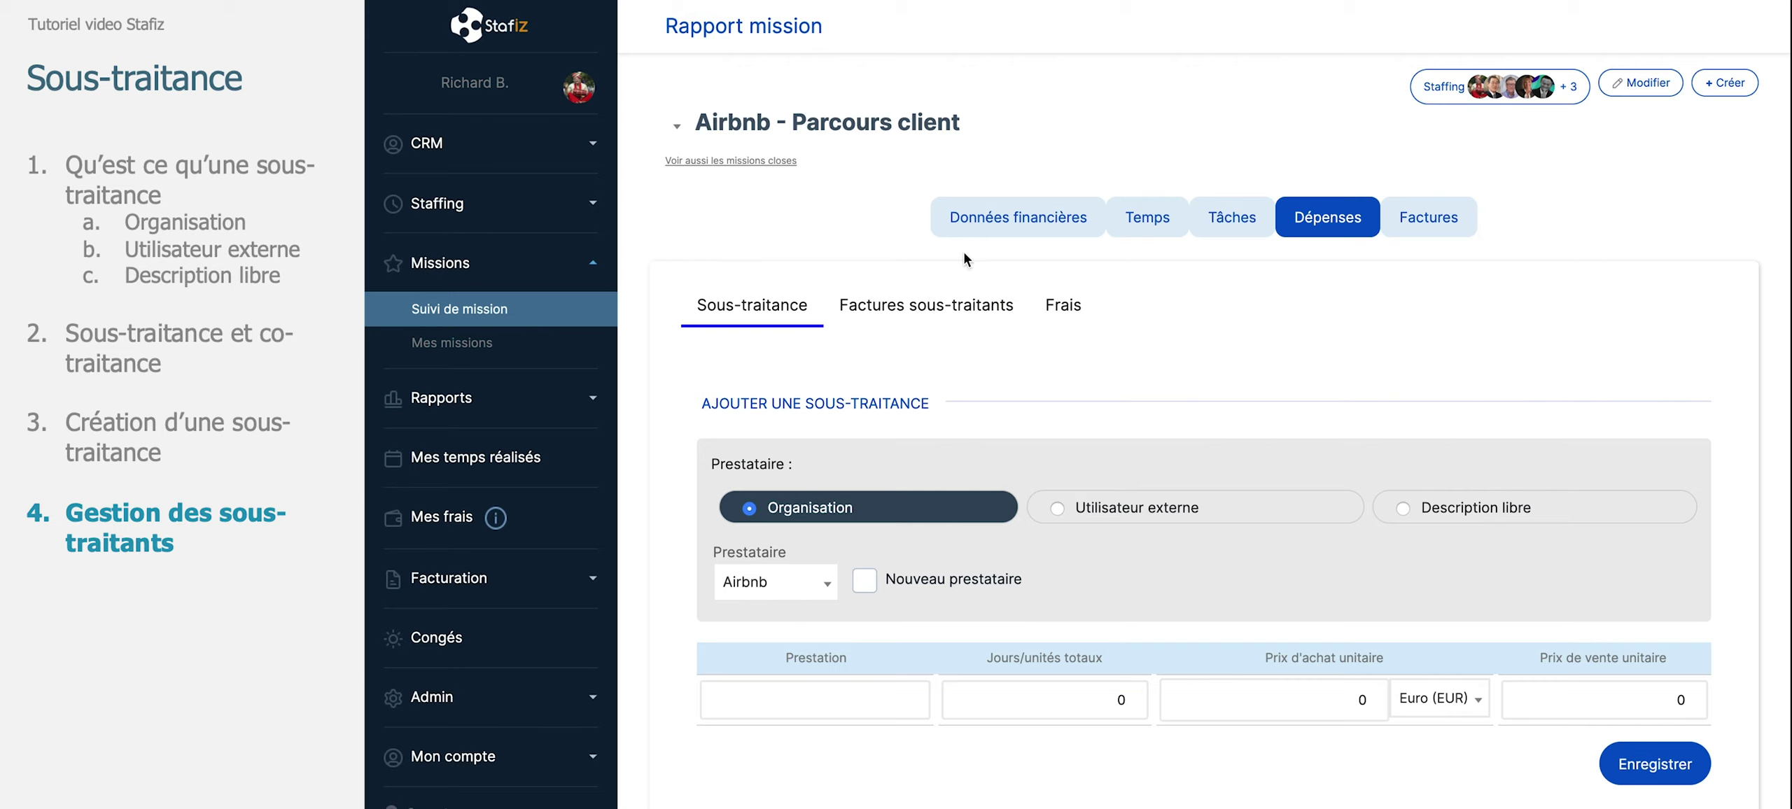
left_click(952, 305)
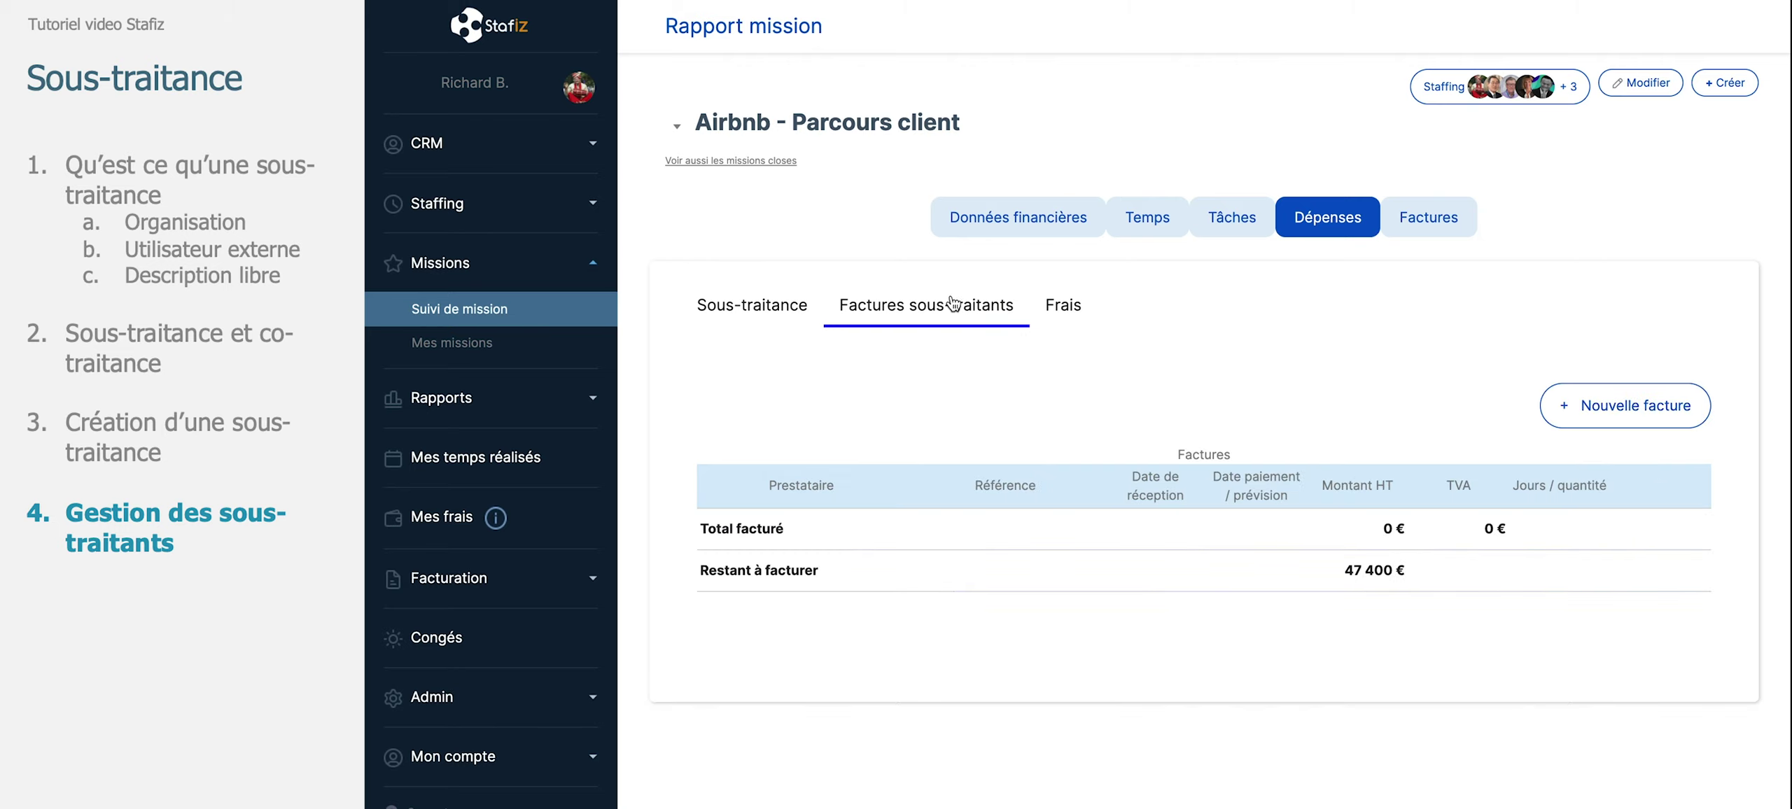
left_click(1618, 407)
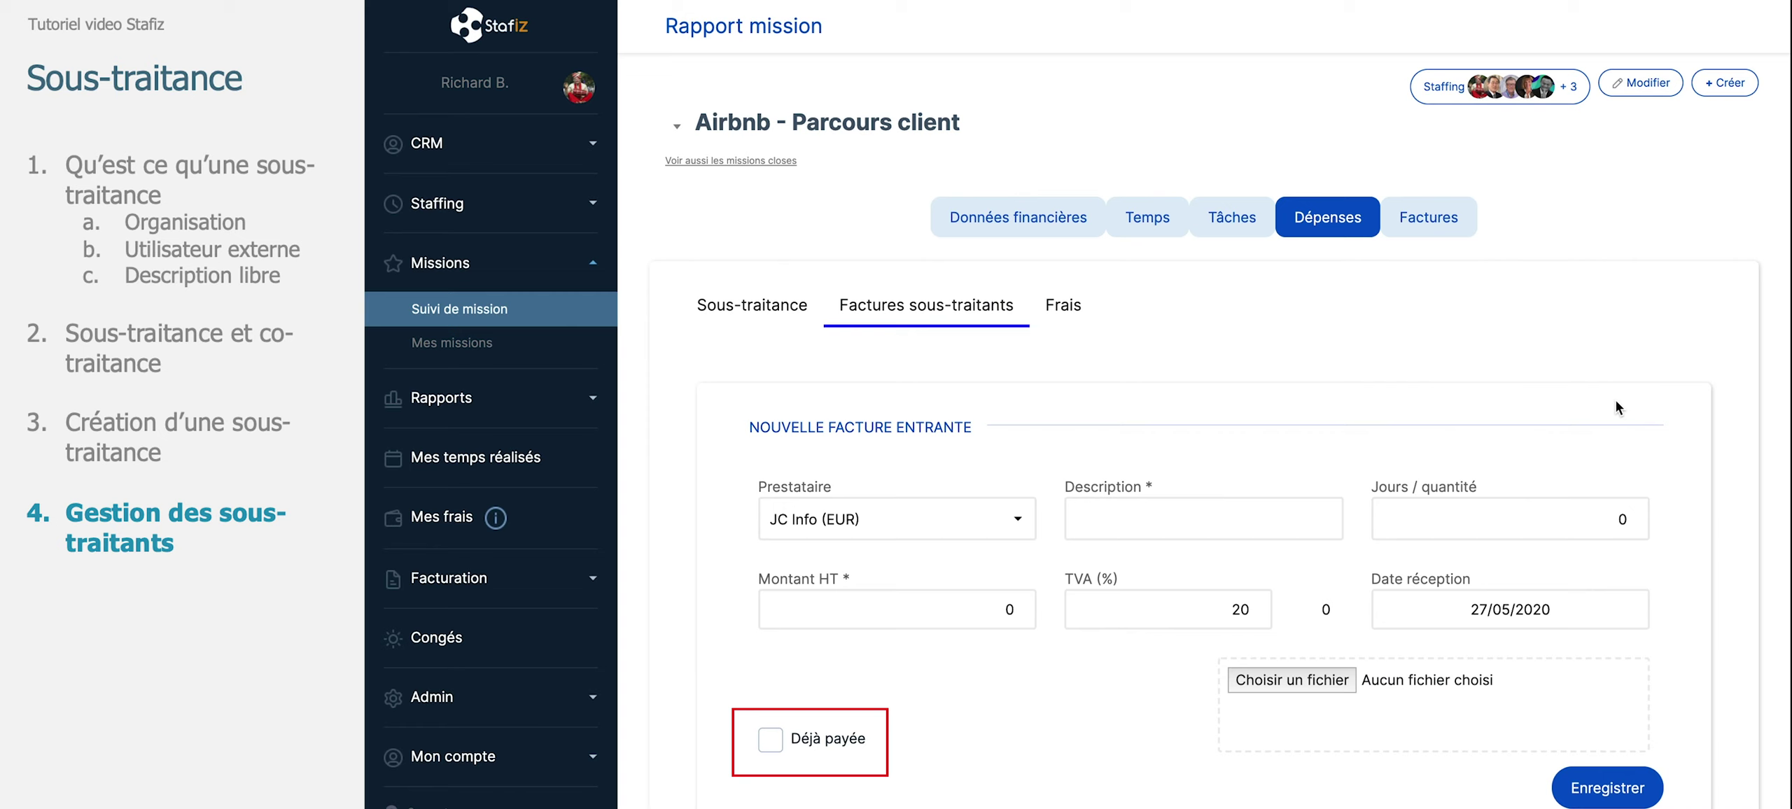
scroll(1615, 400, "down", 3)
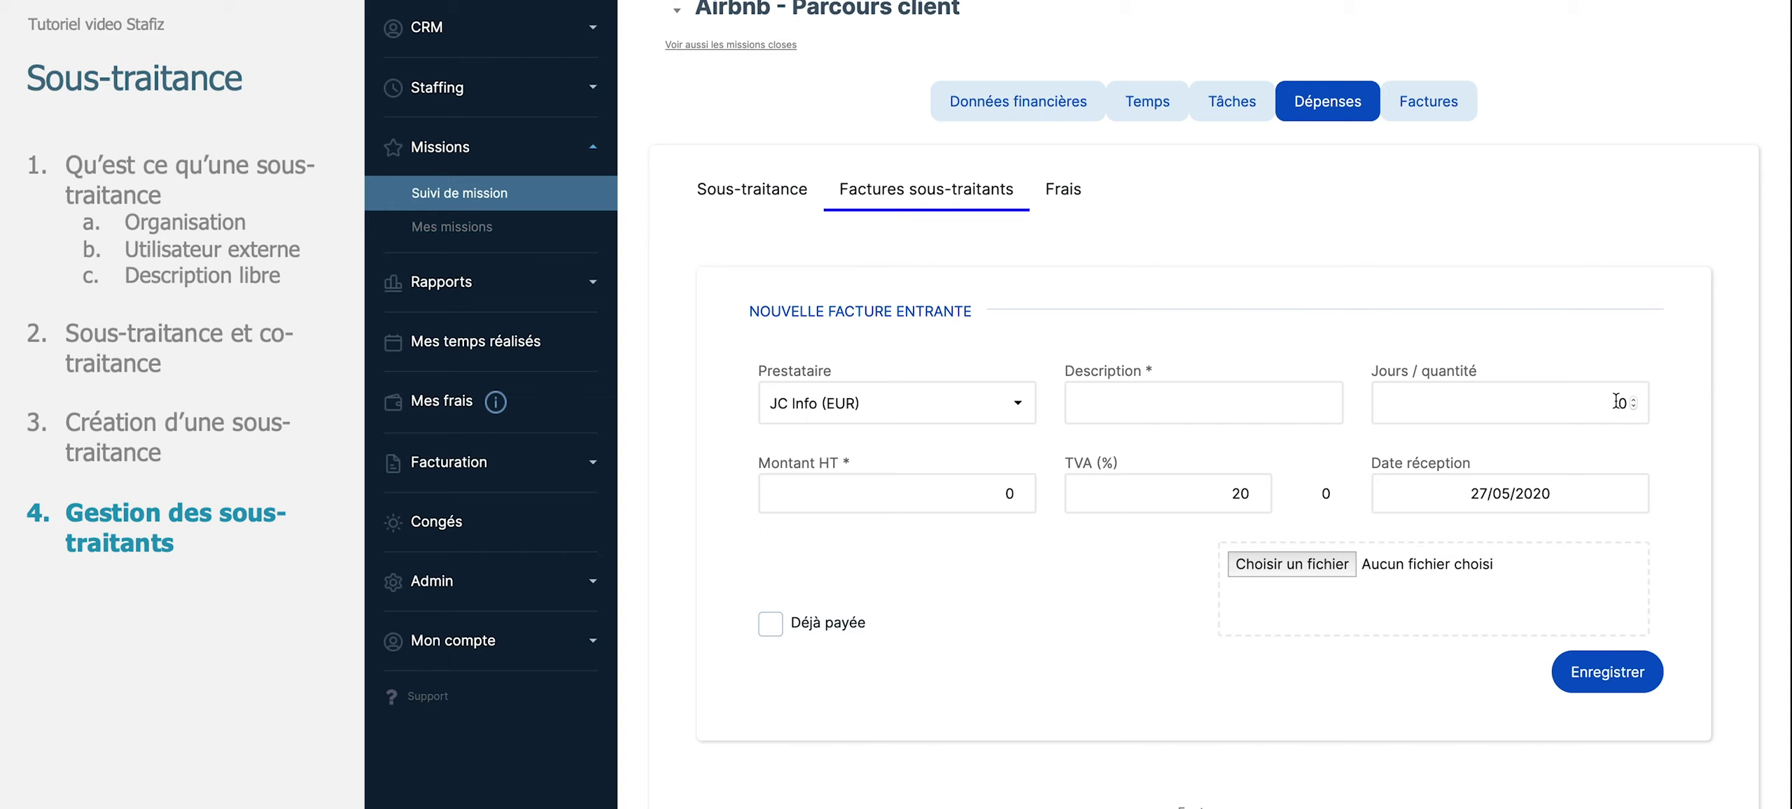
- Open the JC Info organisation record in the CRM and view the services it has provided
left_click(592, 48)
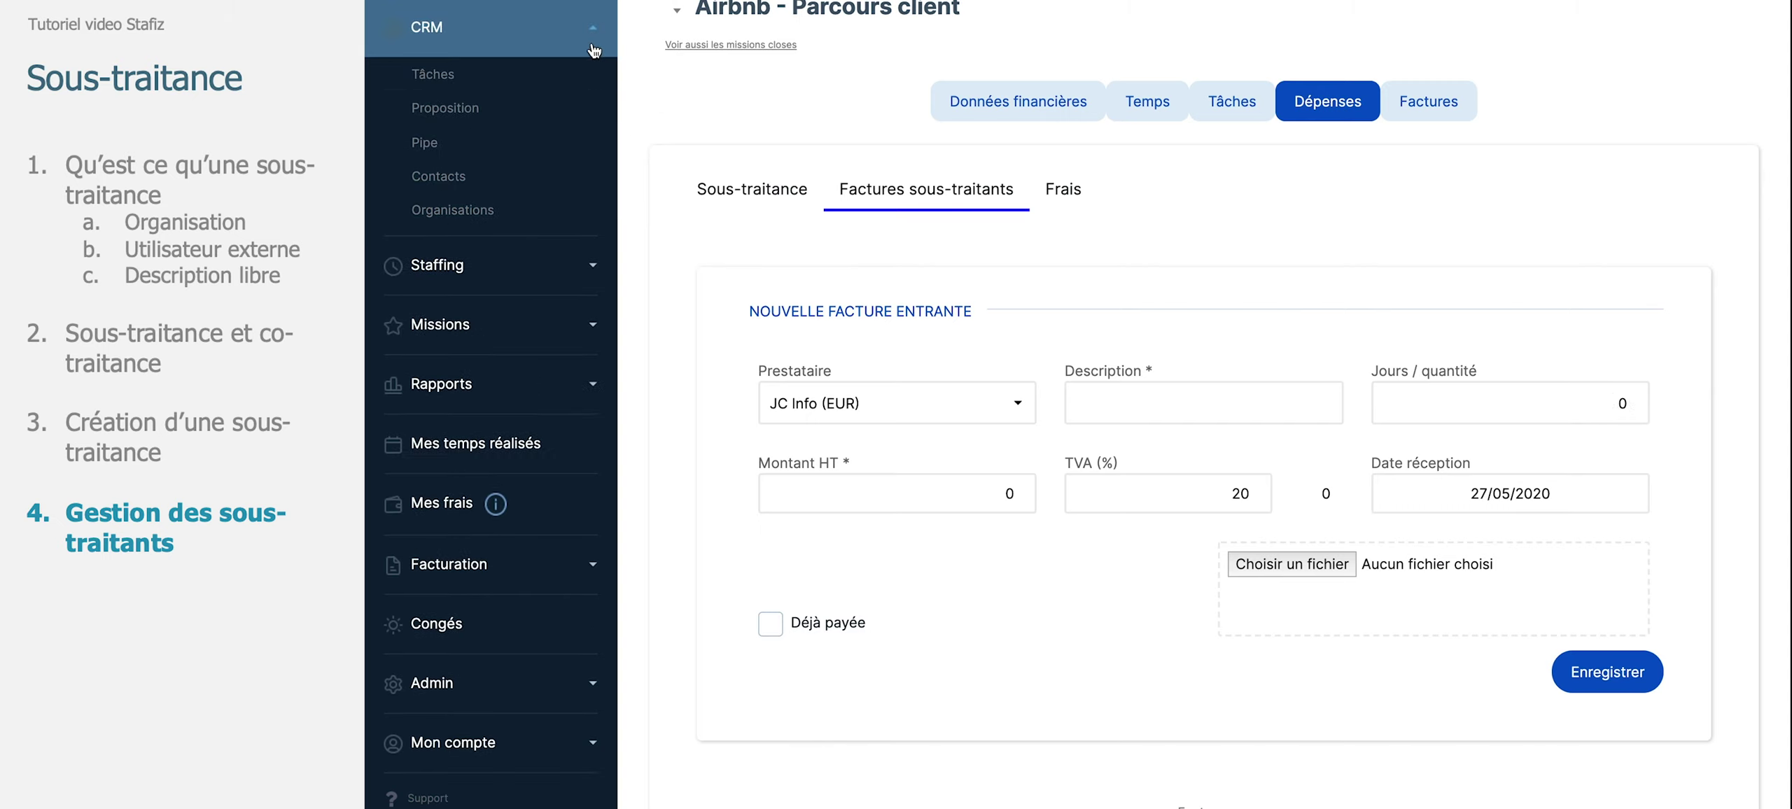
left_click(475, 210)
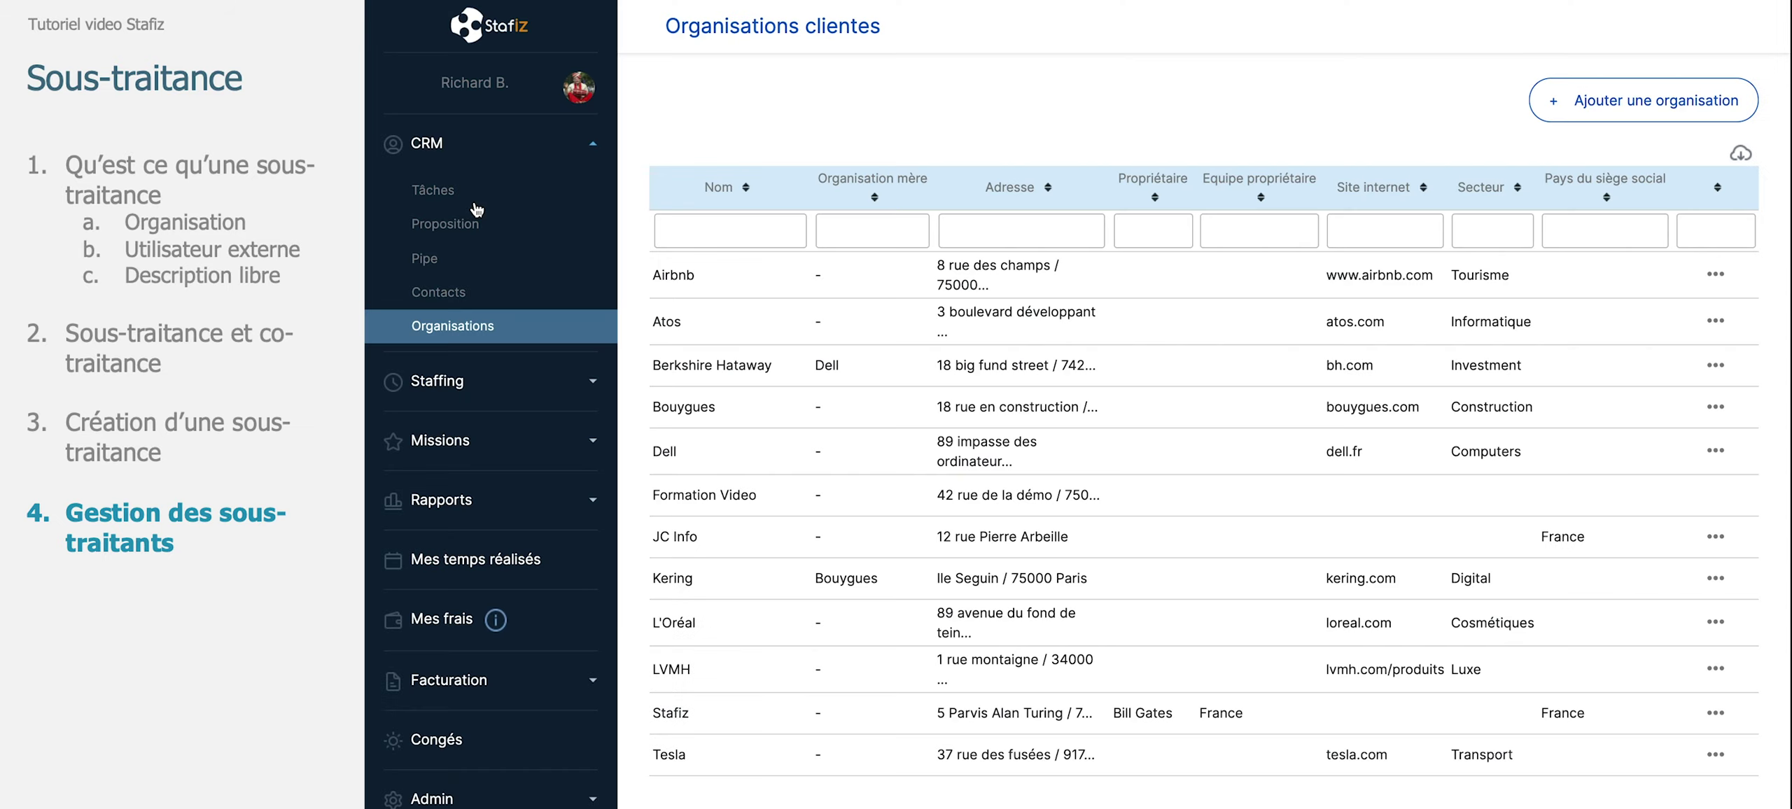
left_click(677, 539)
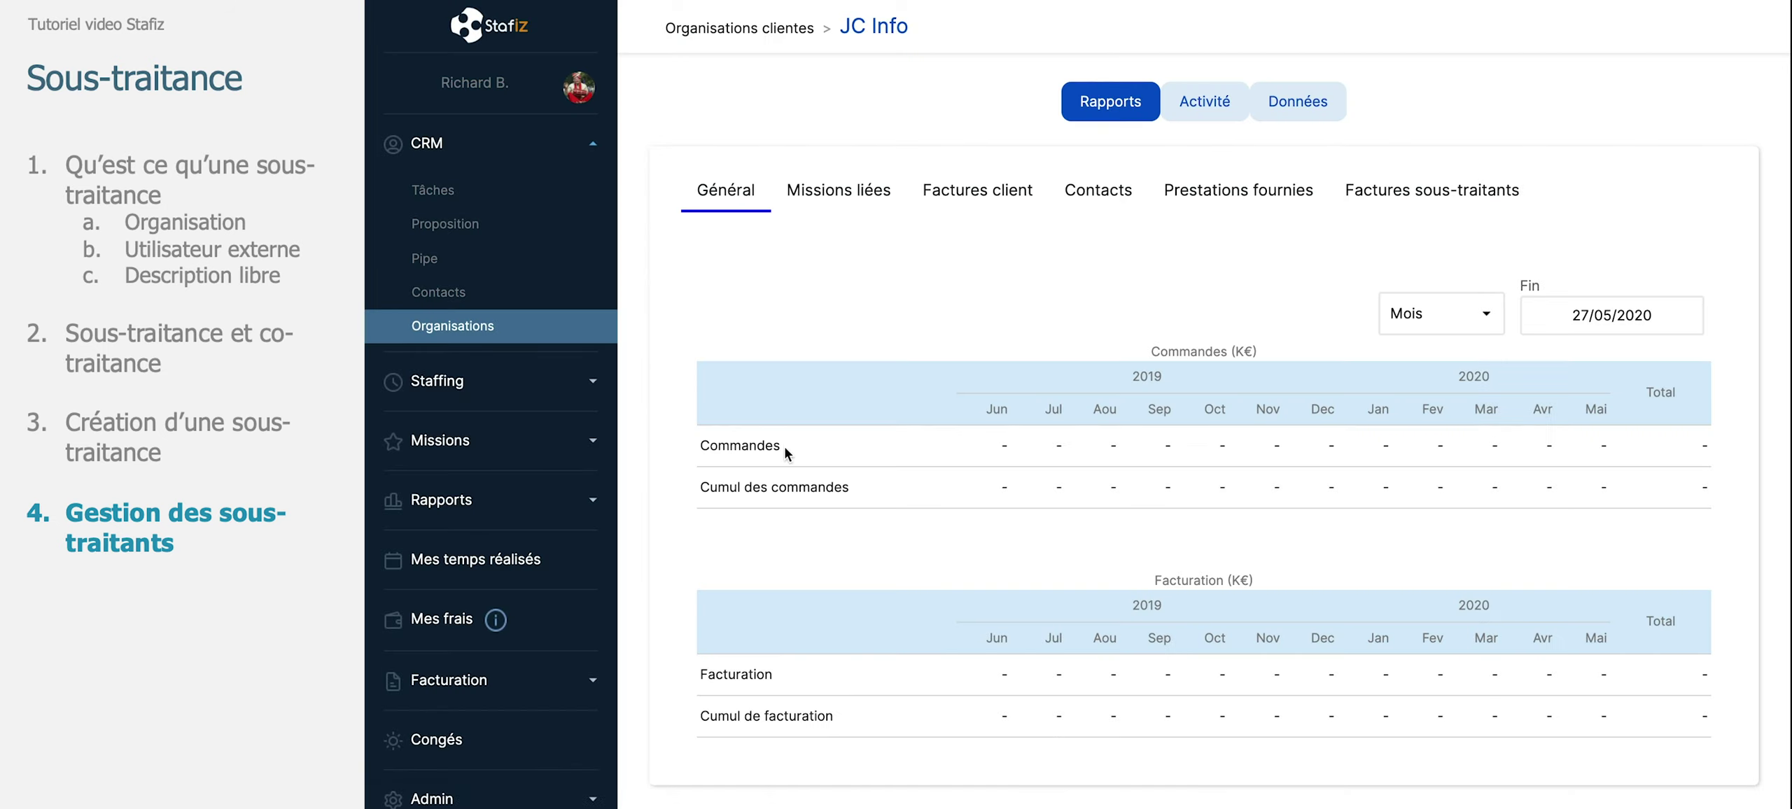
left_click(1176, 199)
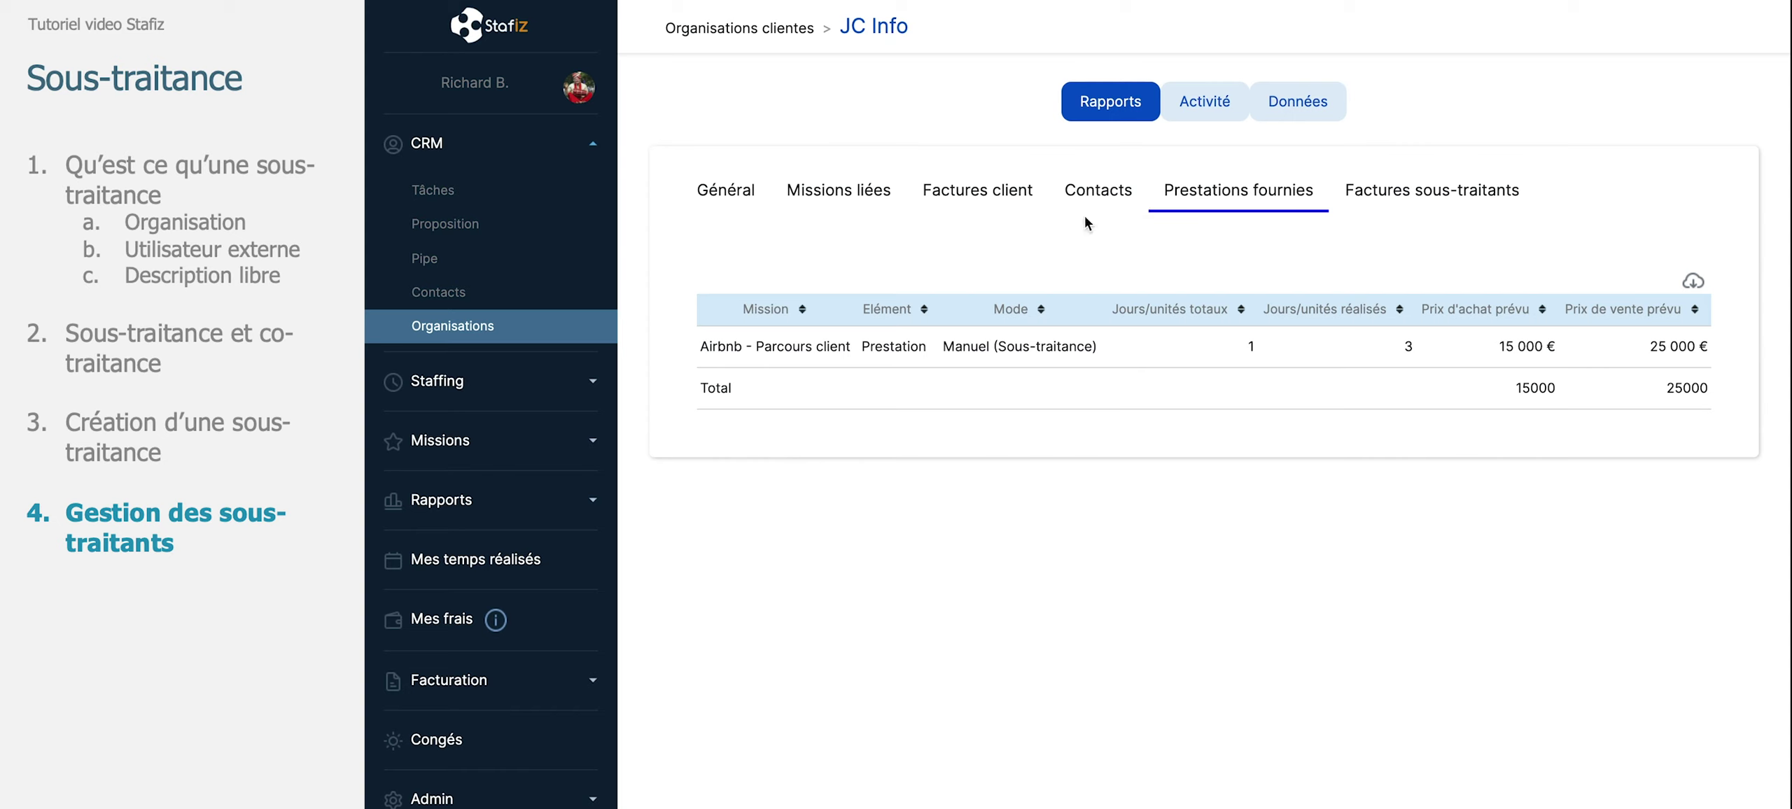
- Open the service provider report (Rapport prestataires) from the administrator panel
scroll(487, 727, "down", 1)
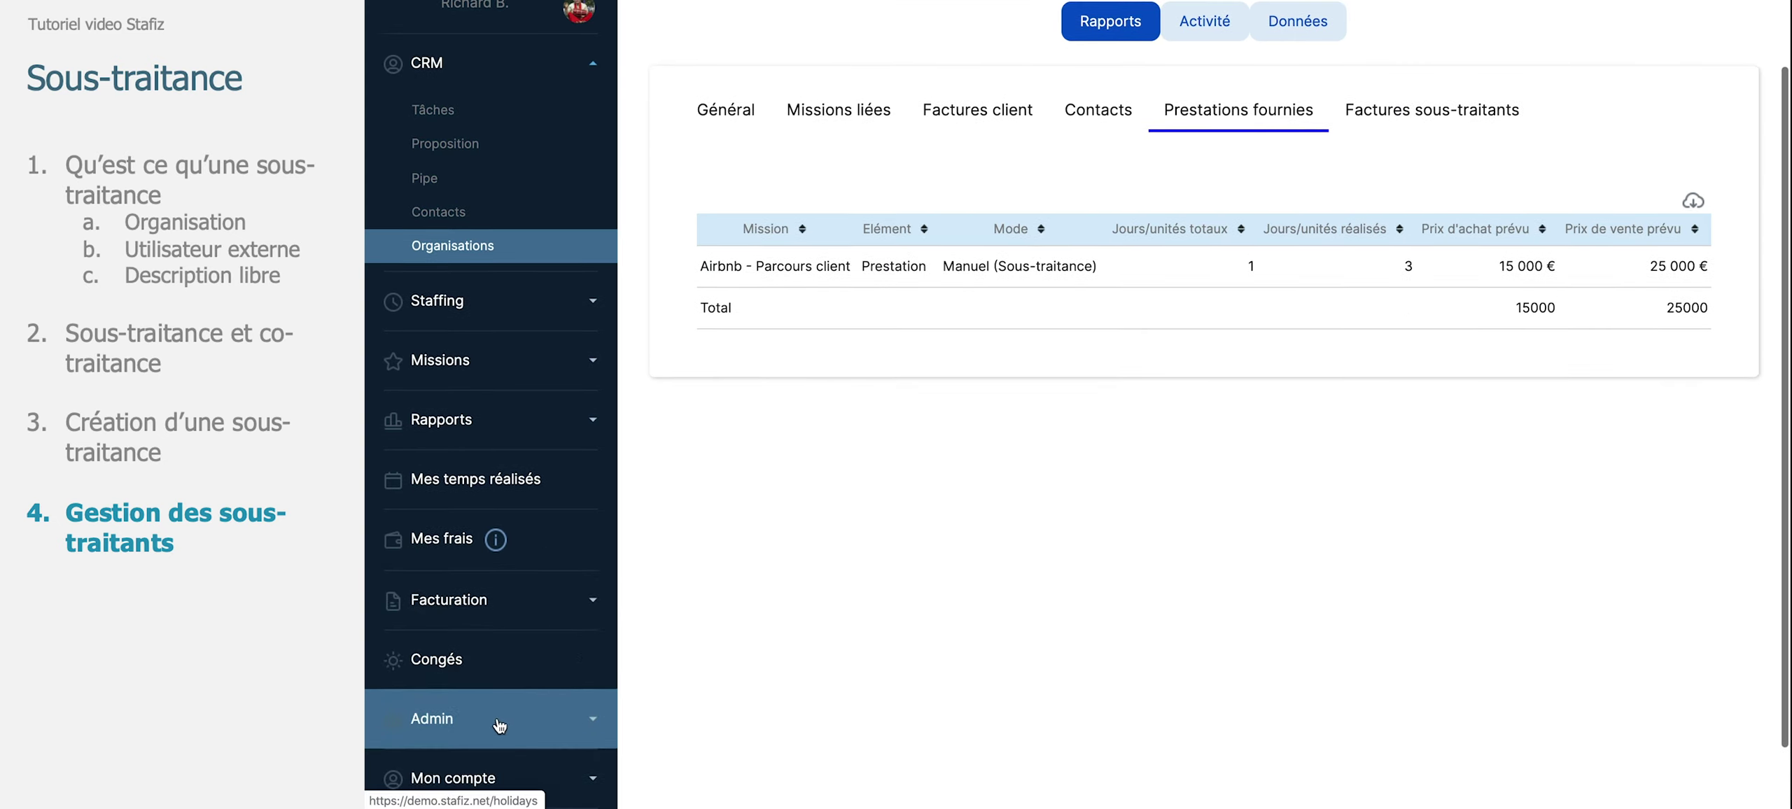
left_click(498, 724)
left_click(528, 588)
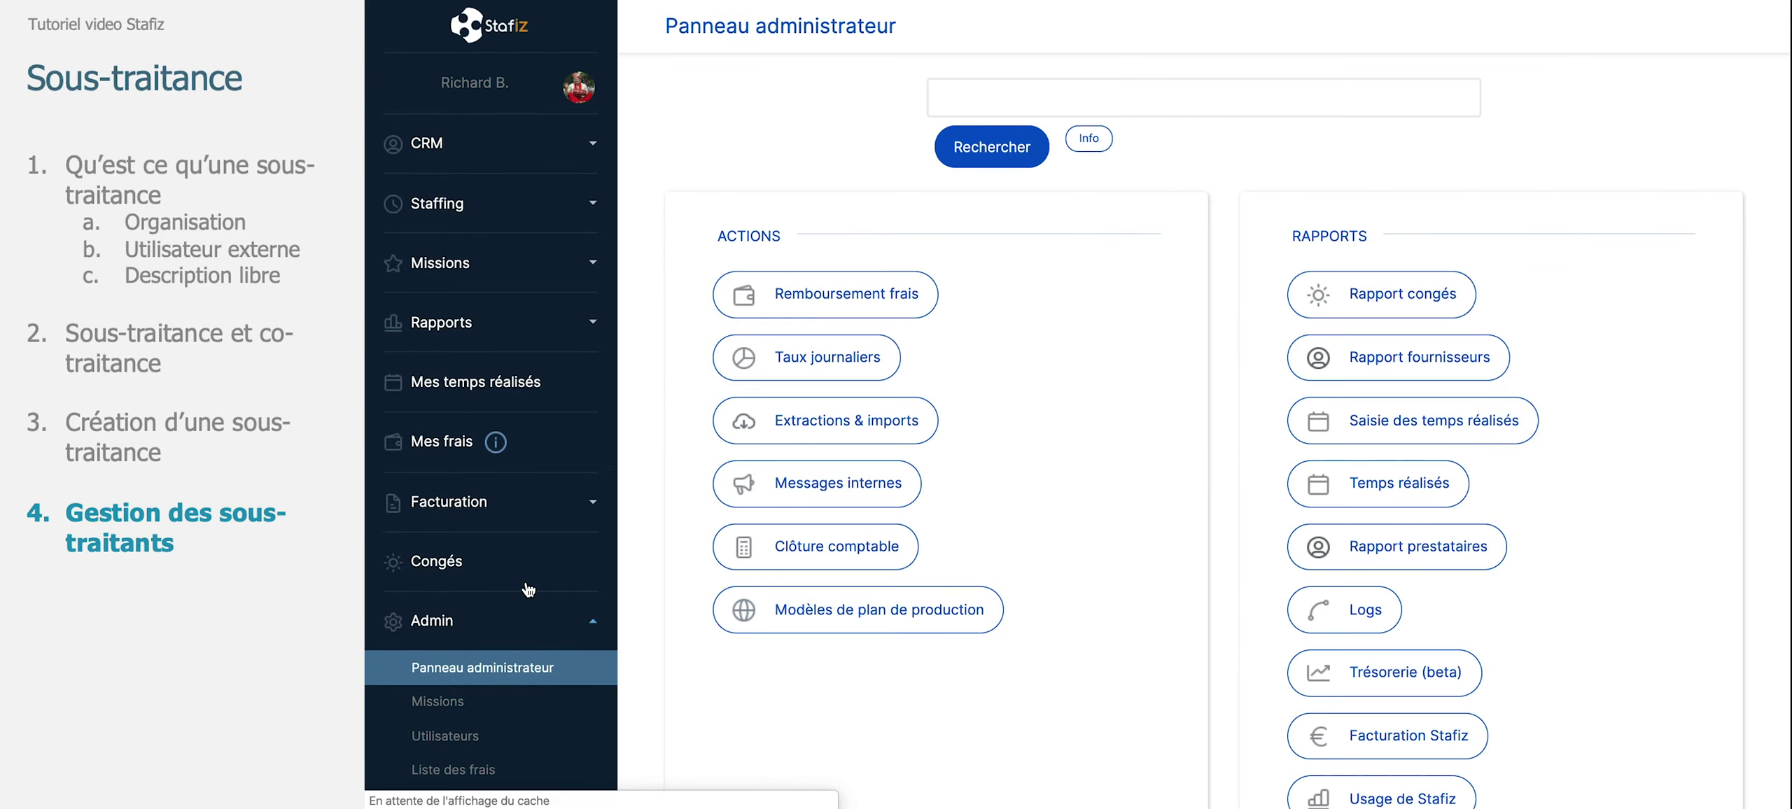
left_click(1360, 549)
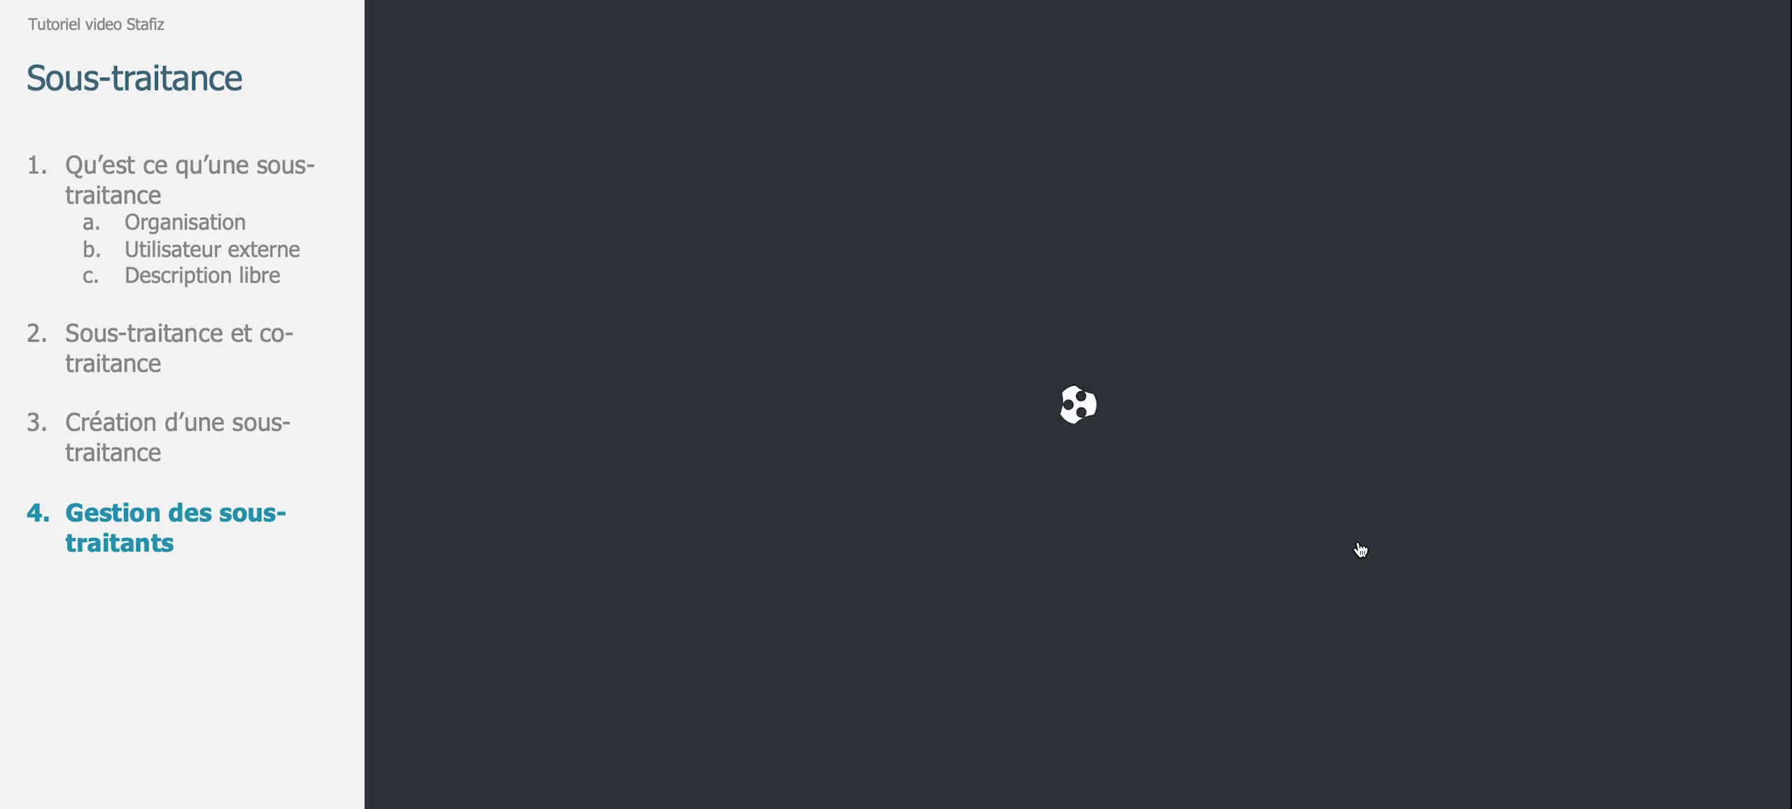